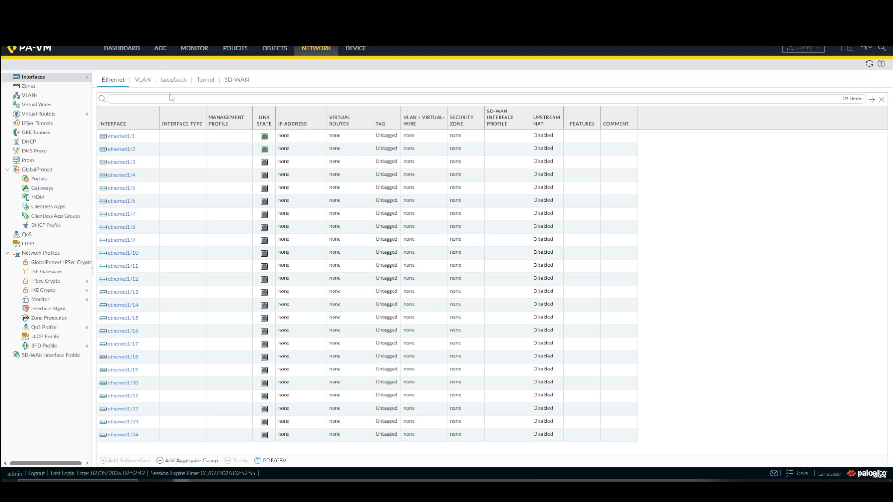
# Review the firewall's dashboard and the general management settings in the device setup.
pyautogui.click(125, 48)
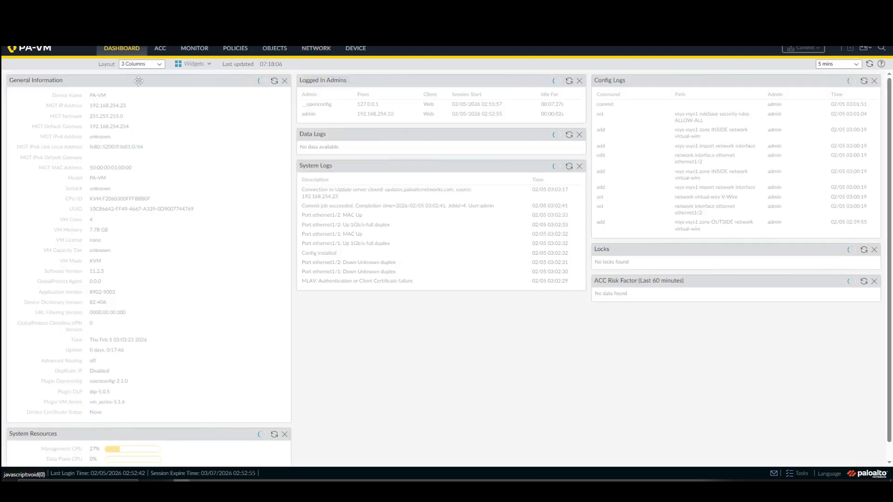
pyautogui.click(355, 49)
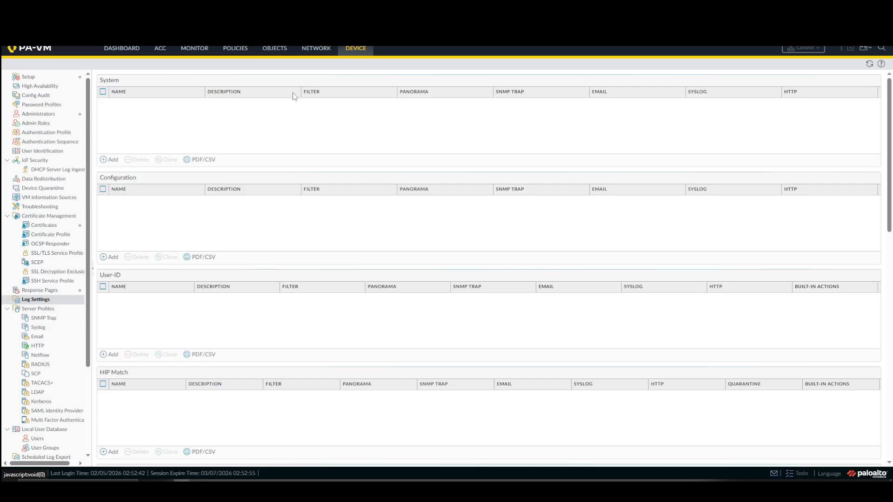
pyautogui.click(38, 77)
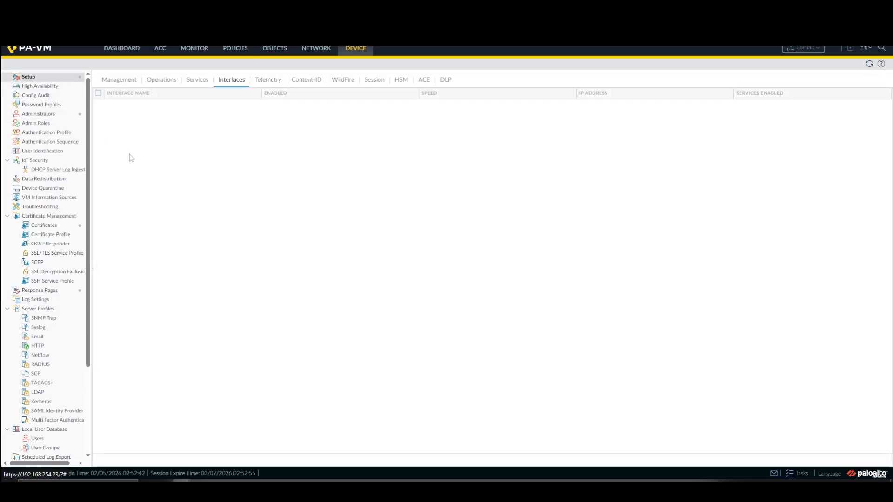
pyautogui.click(119, 81)
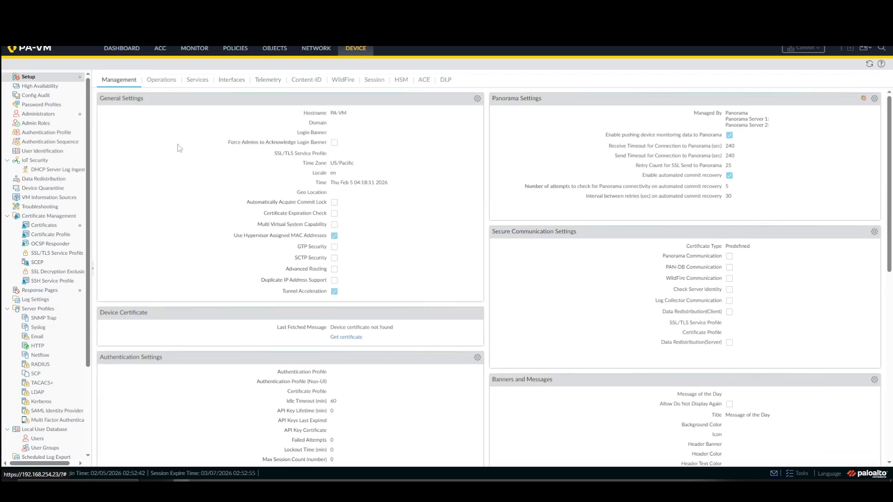
pyautogui.click(123, 48)
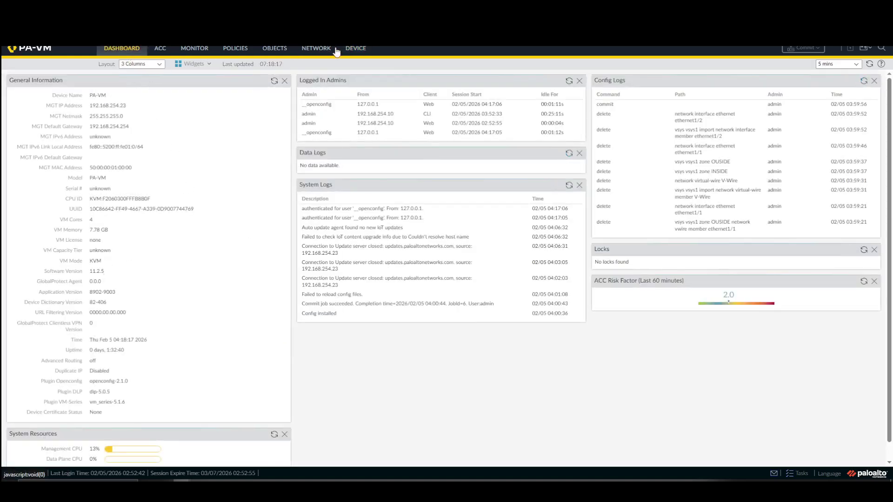
pyautogui.click(356, 51)
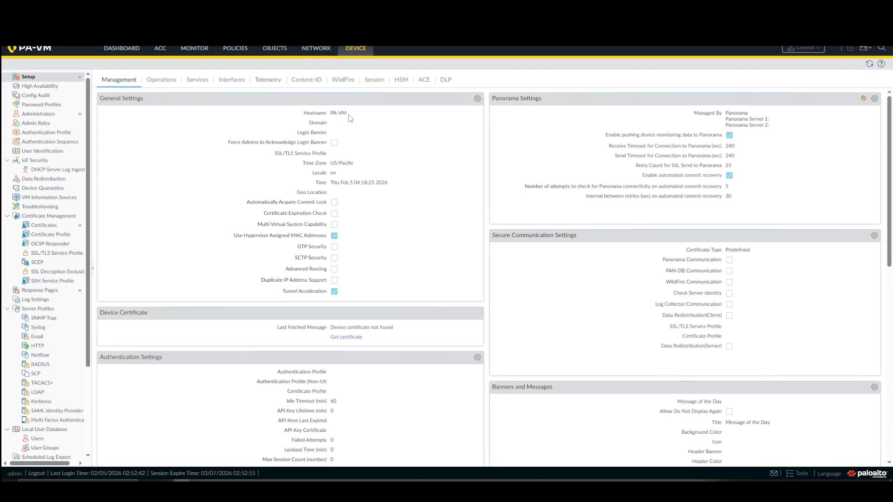
# Examine the IPv4 address settings of the Management interface in the device setup, then close them without changes.
pyautogui.click(226, 84)
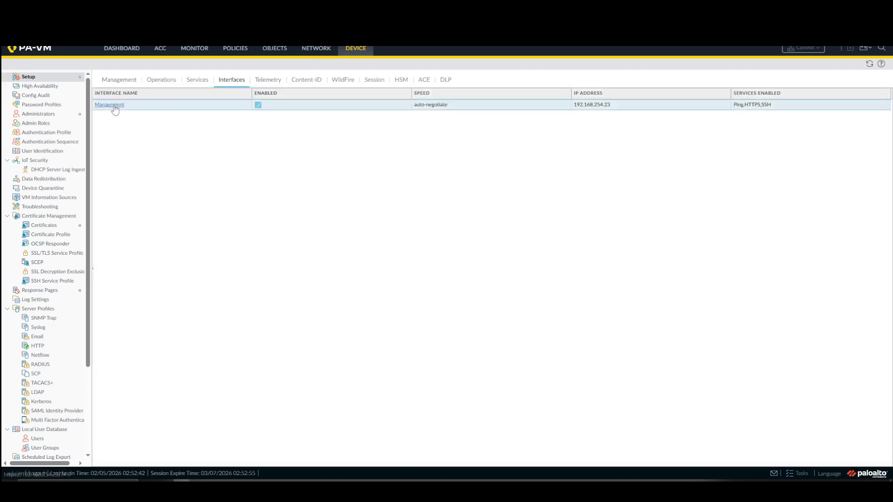
pyautogui.click(109, 104)
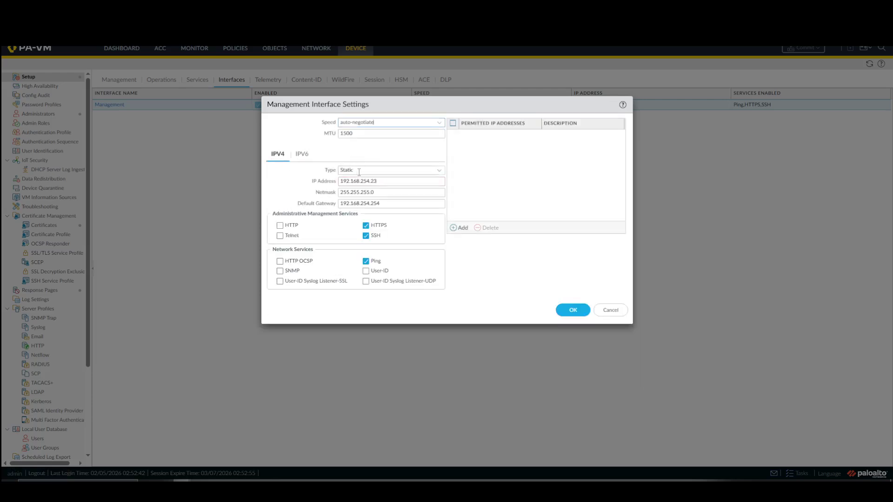
pyautogui.moveTo(383, 181); pyautogui.dragTo(340, 181)
pyautogui.click(606, 316)
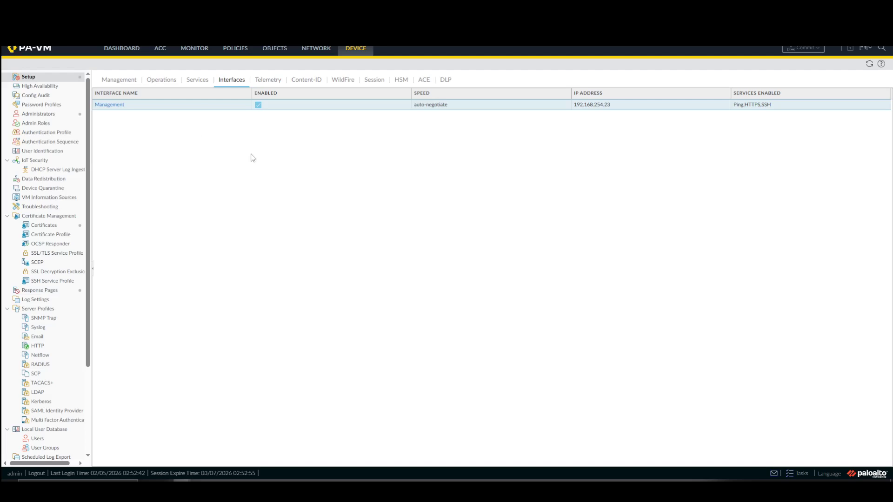
# Give network interface ethernet1/1 the comment OUTSIDE and set its interface type to Virtual Wire.
pyautogui.click(319, 49)
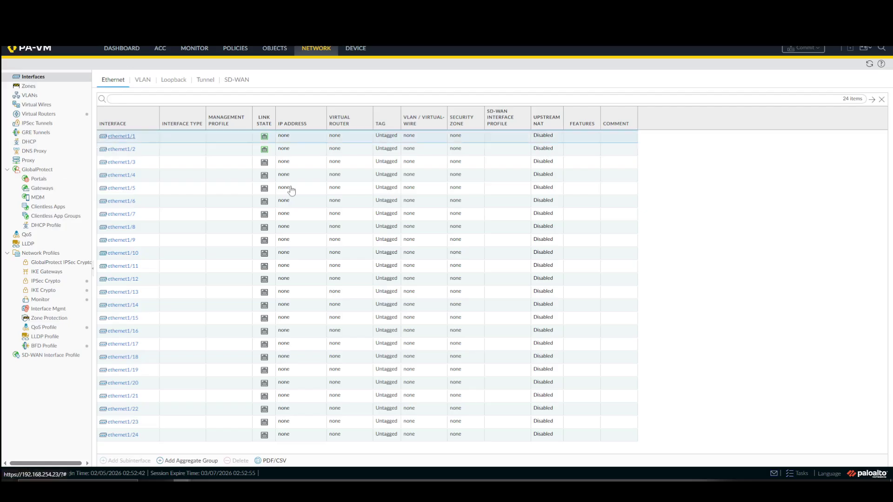
pyautogui.click(121, 135)
pyautogui.click(422, 199)
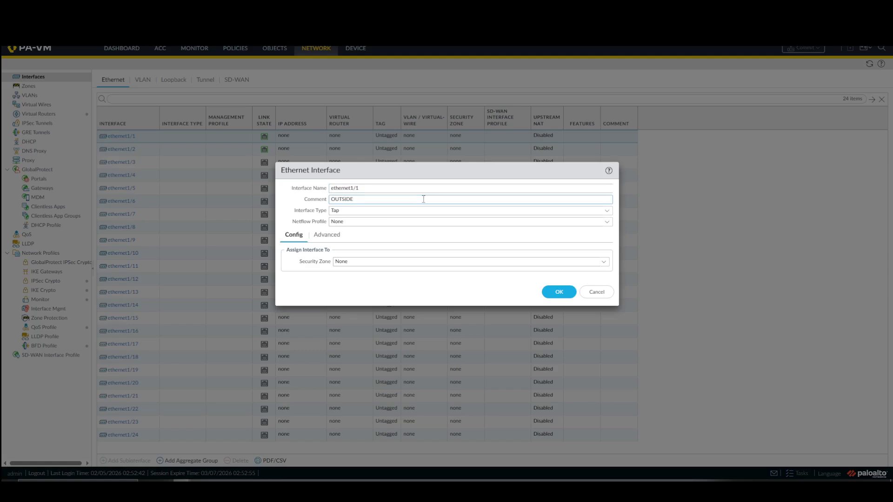
pyautogui.click(606, 211)
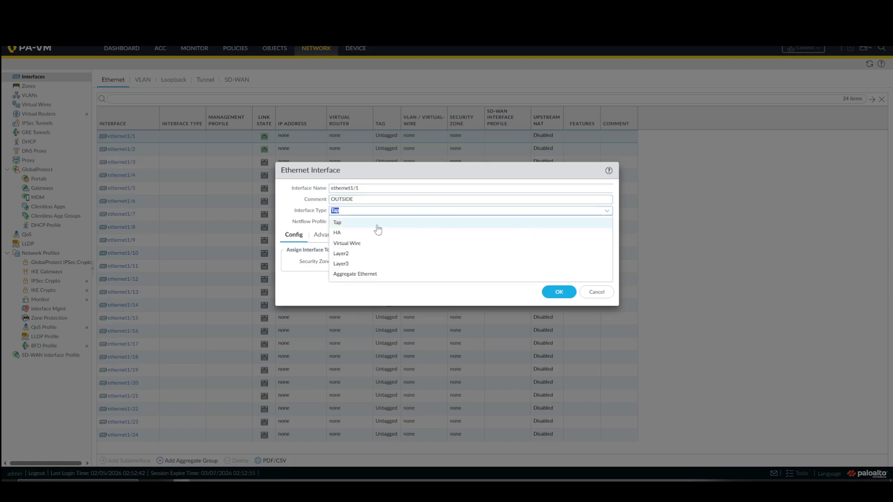
pyautogui.click(362, 243)
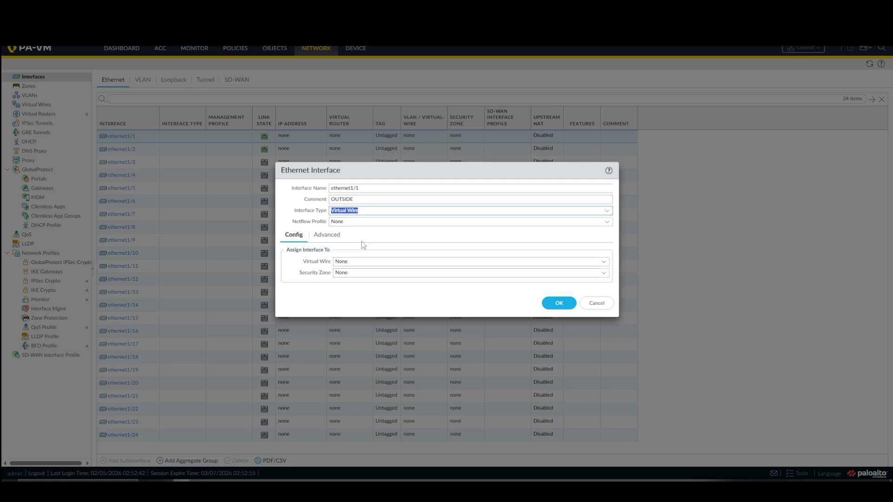
# Create a new virtual wire named V-Wire with default settings and assign ethernet1/1 to it.
pyautogui.click(603, 262)
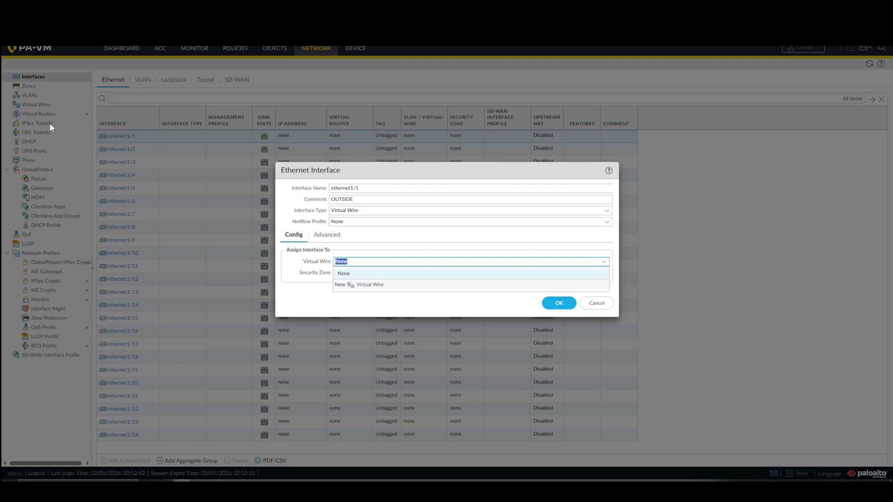
pyautogui.click(363, 284)
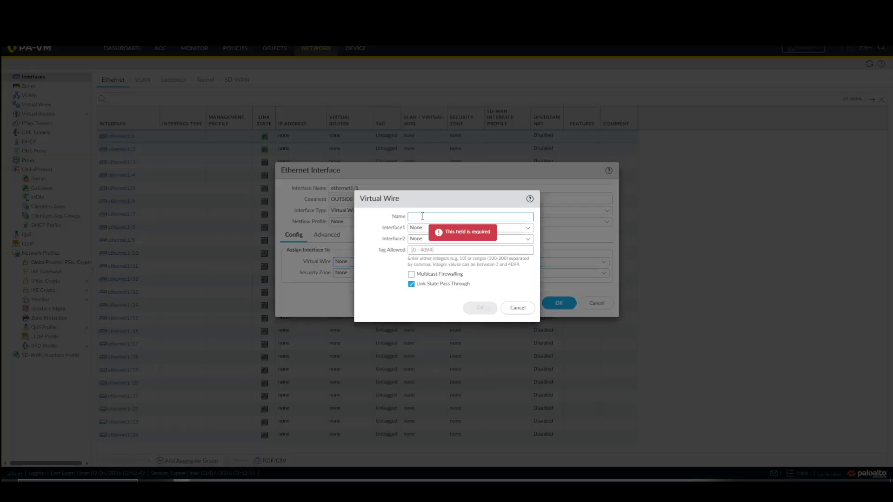
pyautogui.write('V-Wire')
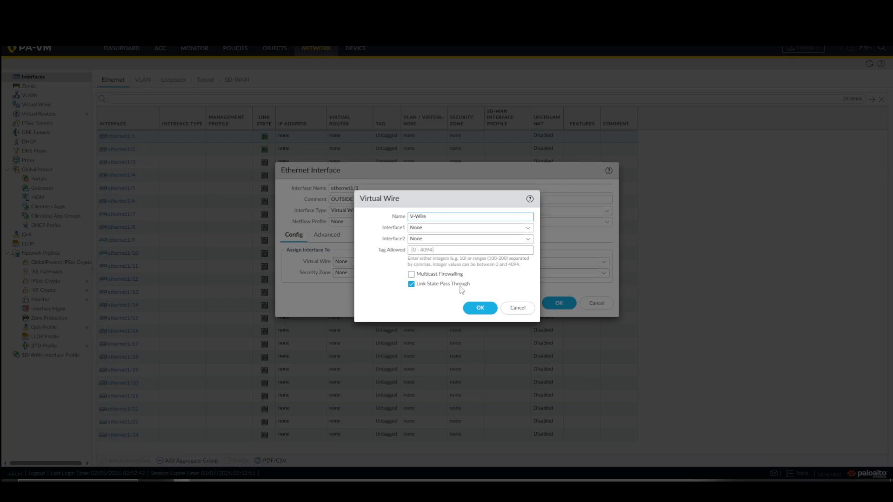
pyautogui.click(481, 309)
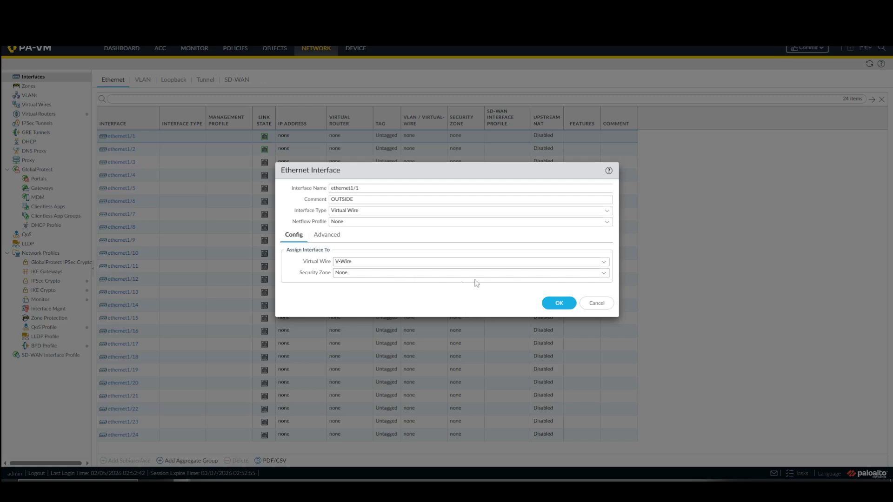
# Create a security zone named OUTSIDE for ethernet1/1 and save the interface configuration.
pyautogui.click(603, 273)
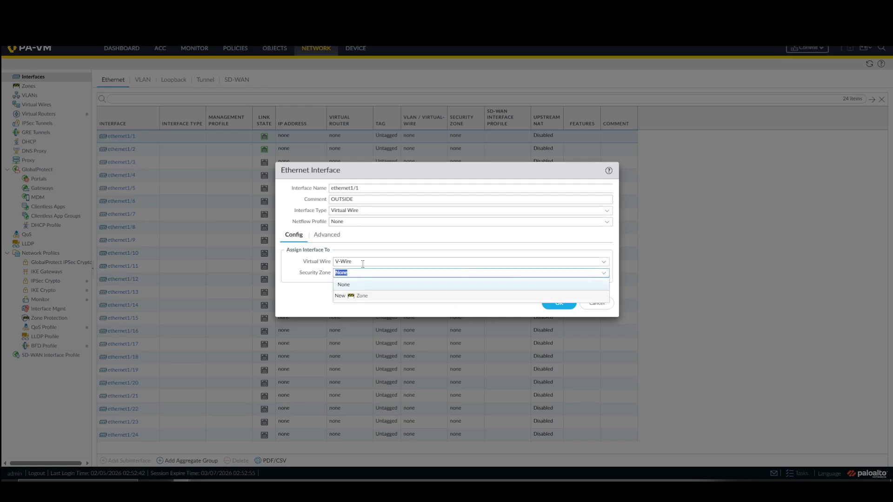
pyautogui.click(354, 296)
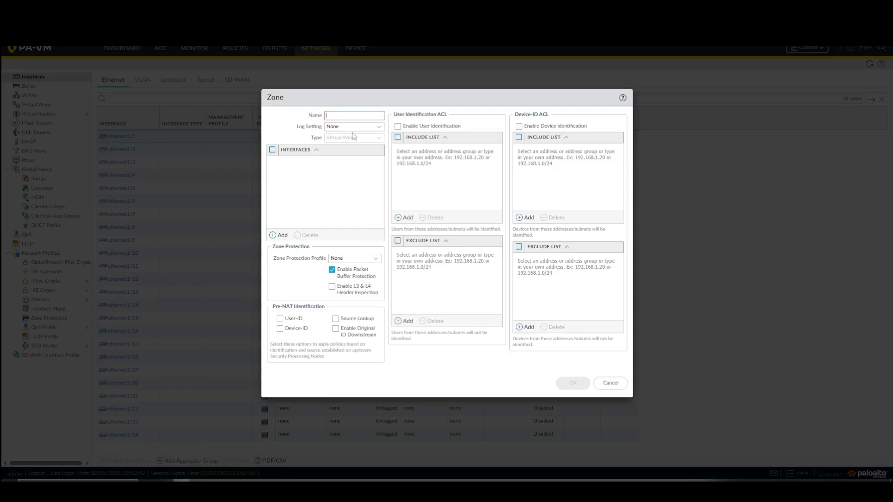
pyautogui.write('Ou')
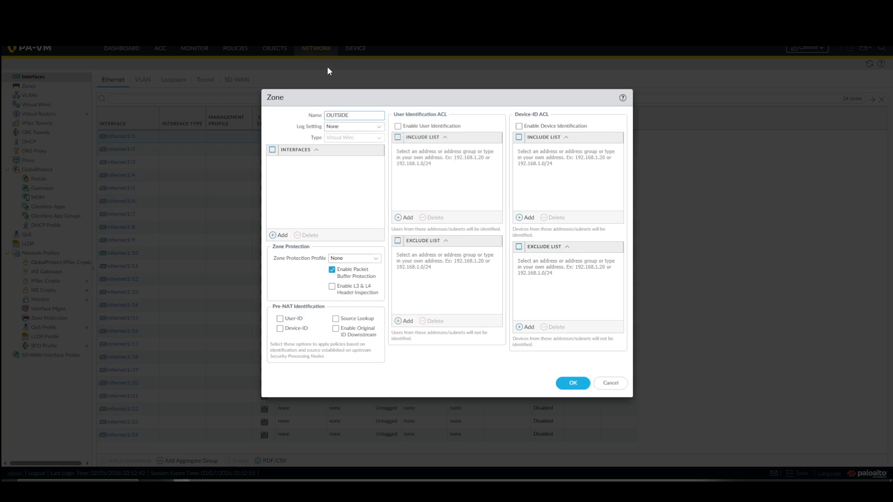
pyautogui.click(575, 382)
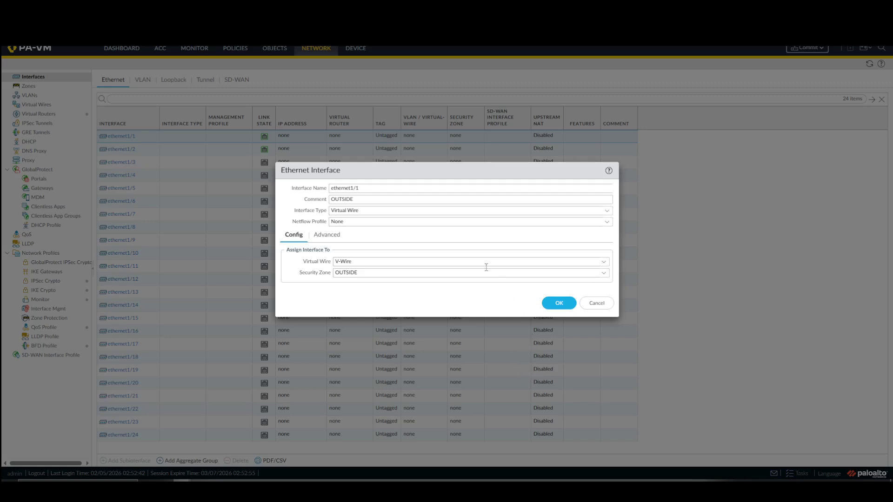
pyautogui.click(549, 305)
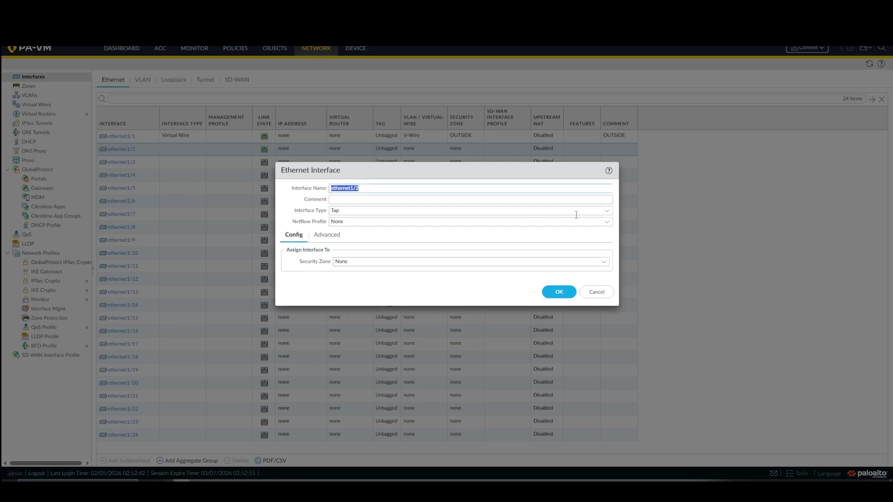
# Give ethernet1/2 the comment INSIDE, set its interface type to Virtual Wire and assign it to V-Wire.
pyautogui.click(508, 200)
pyautogui.click(607, 211)
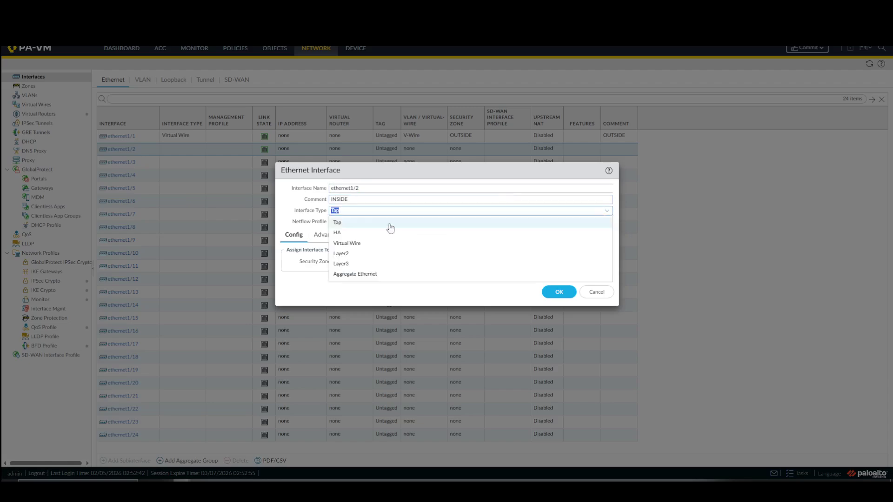
pyautogui.click(354, 243)
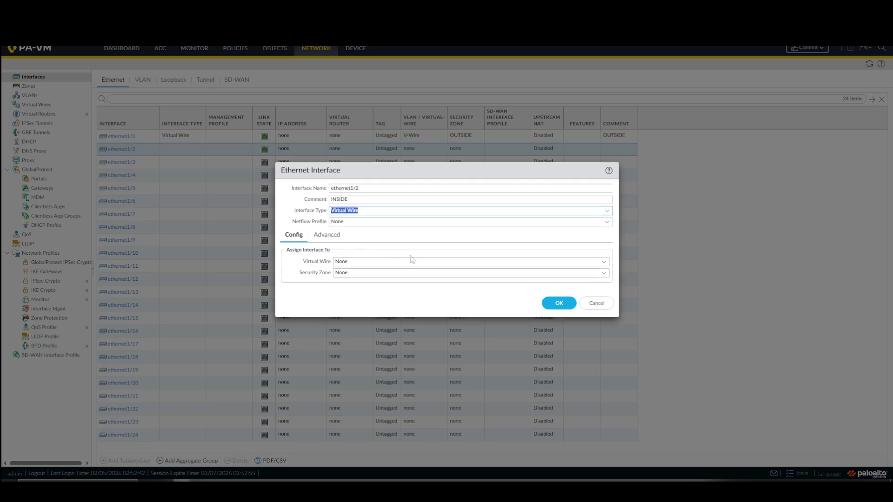
pyautogui.click(603, 262)
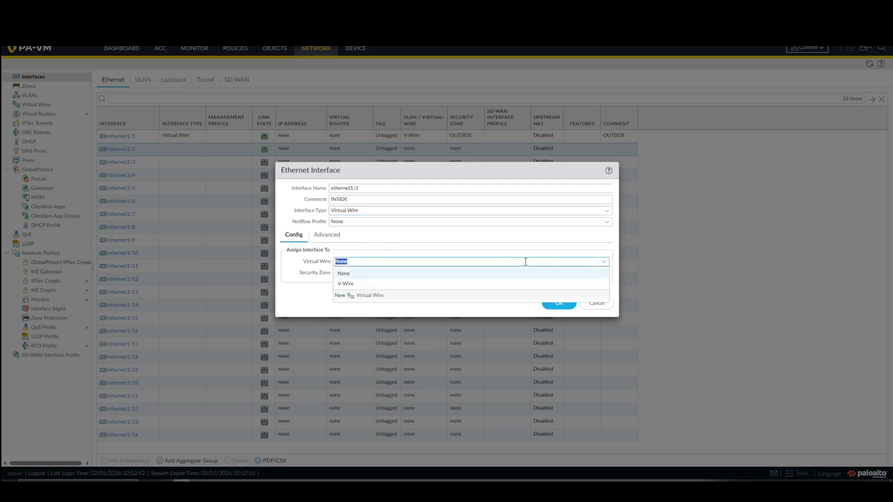
pyautogui.click(353, 287)
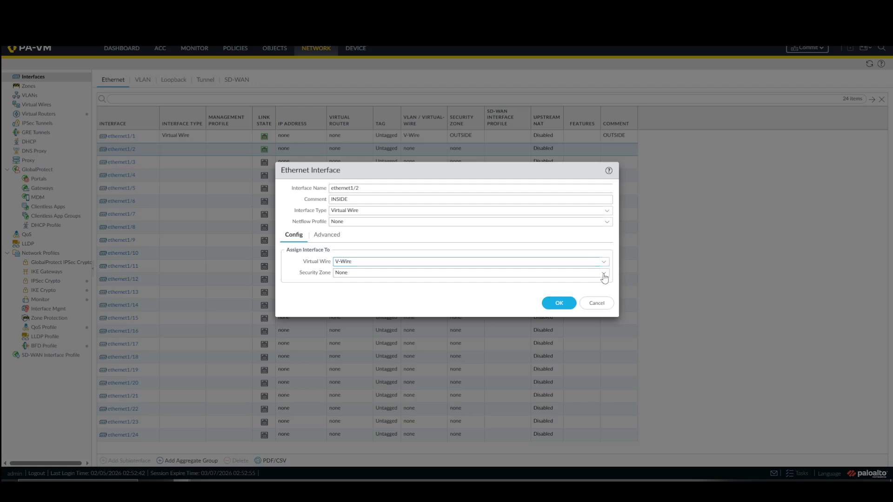
# Create a security zone named INSIDE for ethernet1/2 and save the interface configuration.
pyautogui.click(603, 276)
pyautogui.click(350, 307)
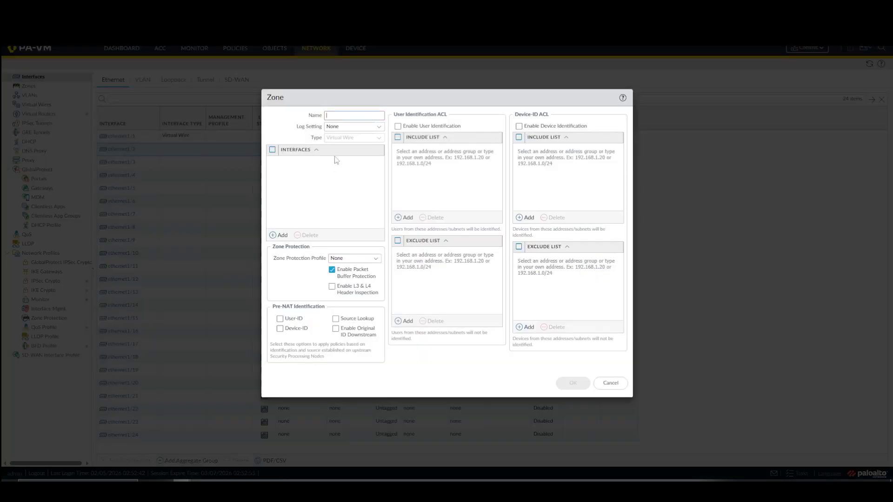
pyautogui.write('INSIDE')
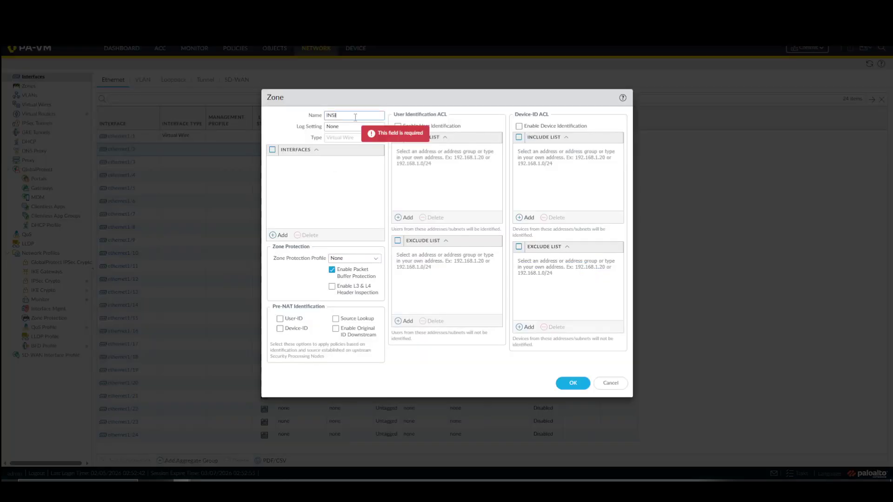
pyautogui.click(573, 382)
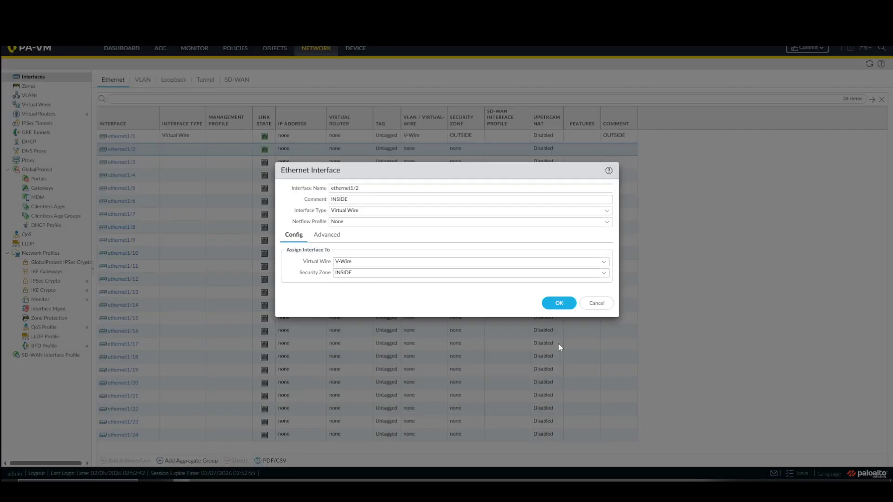
pyautogui.click(559, 302)
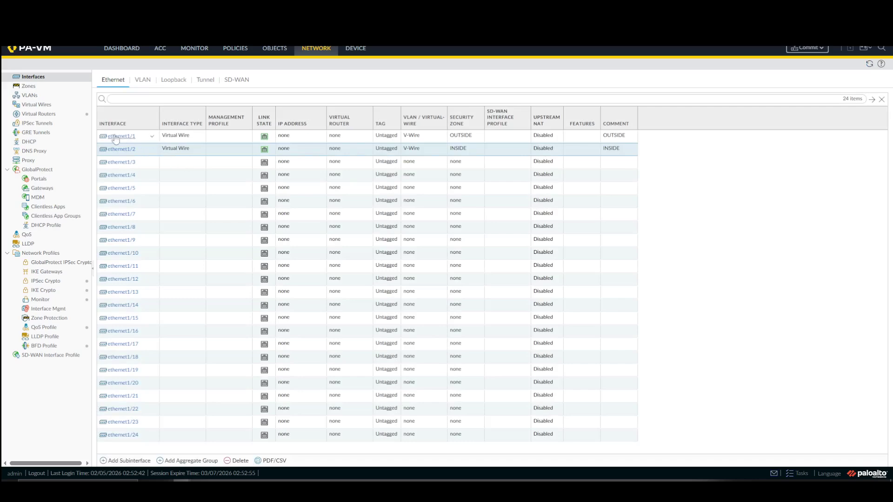
# Check the zone list and the Ethernet interface list for the virtual wire and zone assignments.
pyautogui.click(55, 88)
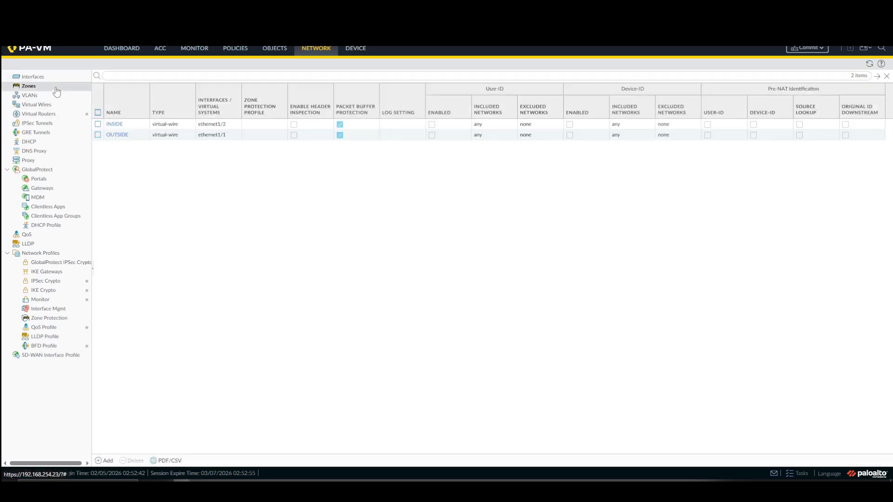
pyautogui.doubleClick(49, 86)
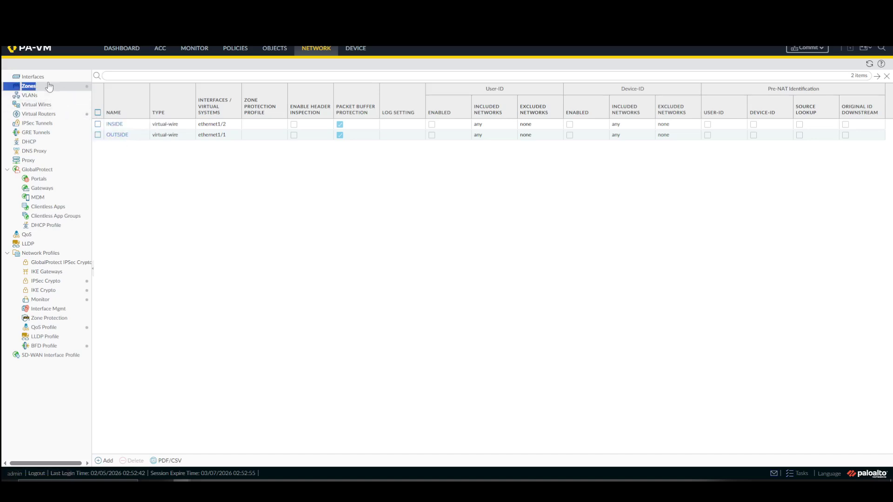
pyautogui.click(50, 86)
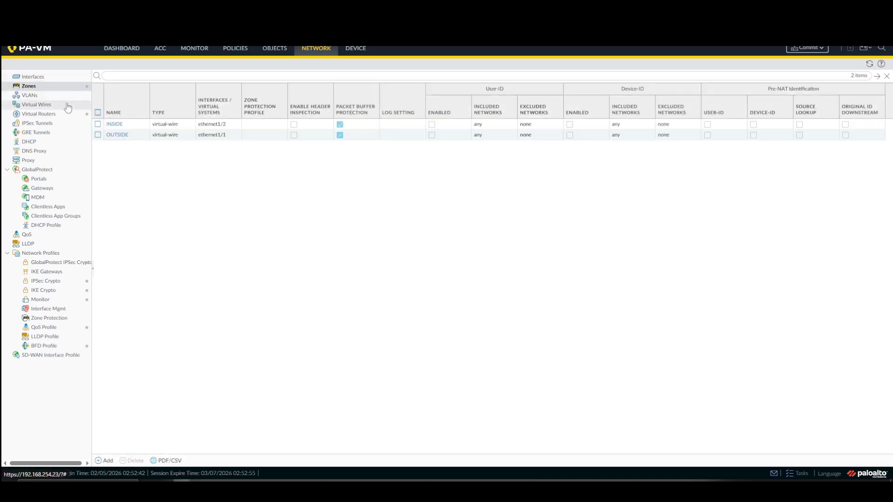
pyautogui.click(53, 78)
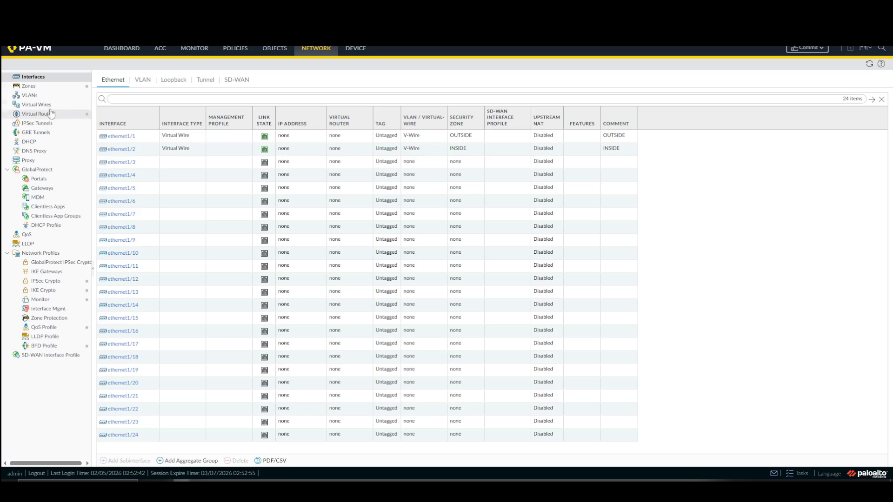
pyautogui.click(34, 87)
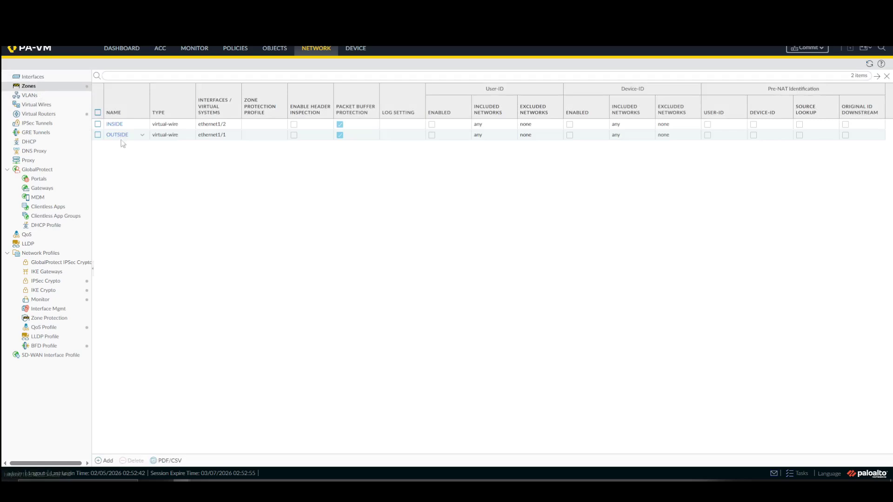
# Review the Ethernet interface assignments and the virtual router list.
pyautogui.click(35, 76)
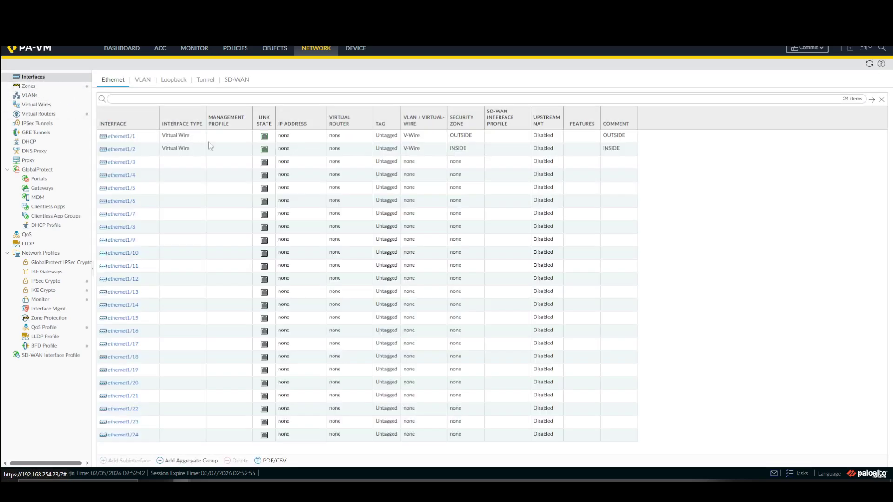
pyautogui.click(45, 80)
pyautogui.click(63, 114)
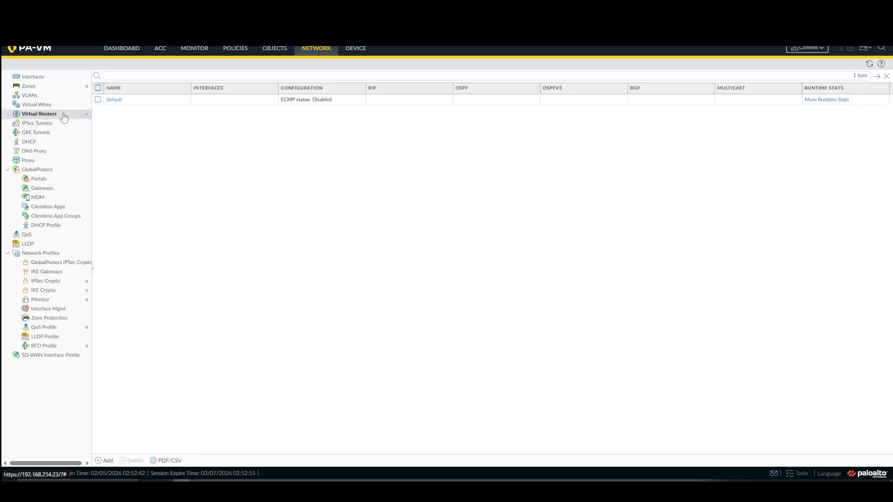
pyautogui.click(51, 76)
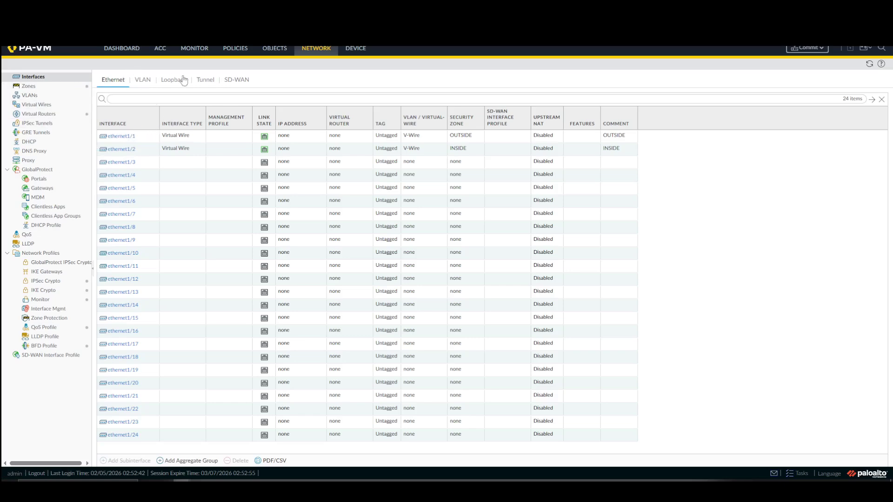
# Add a security policy rule named ALLOW-INSIDE-to-OUTSIDE with Any as the source zone.
pyautogui.click(235, 49)
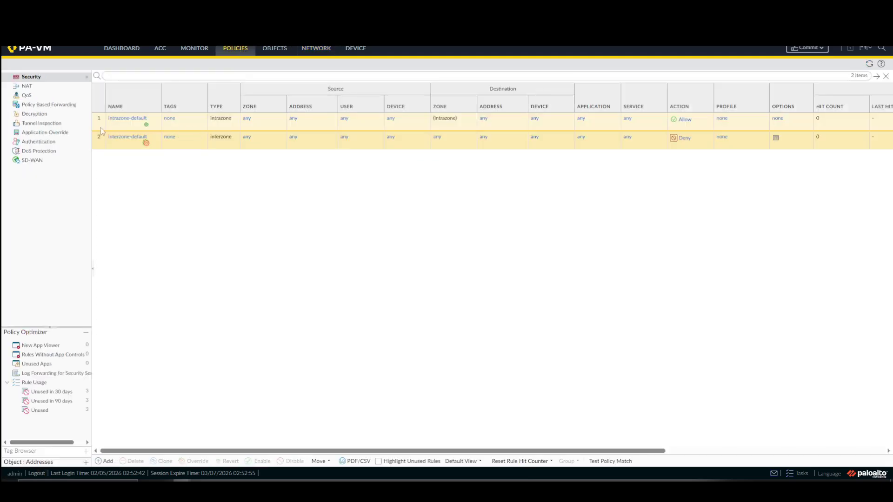
pyautogui.click(104, 461)
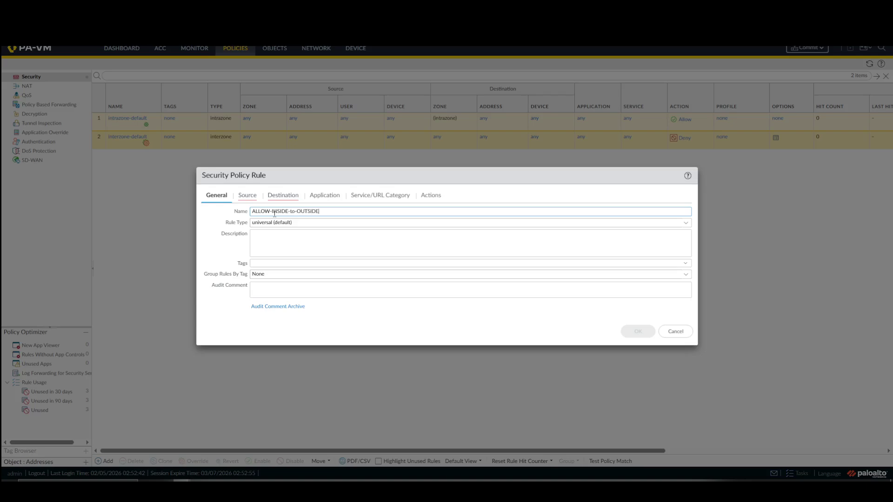
pyautogui.click(246, 198)
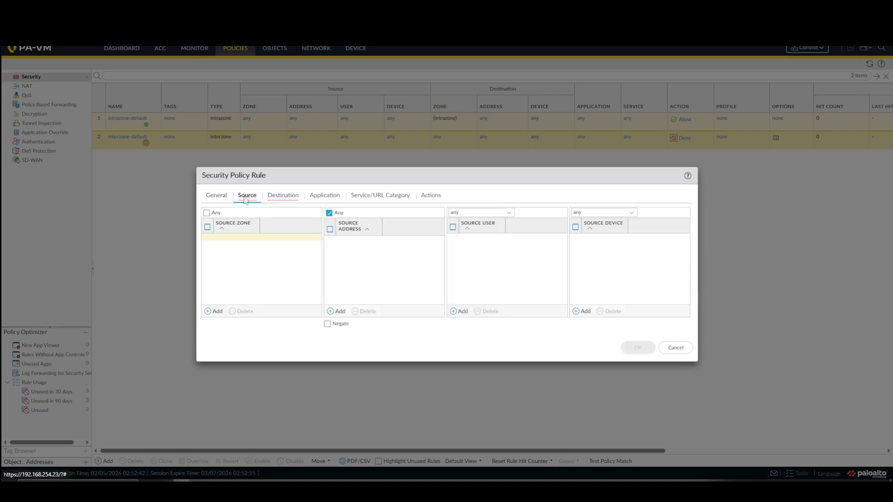
pyautogui.click(208, 214)
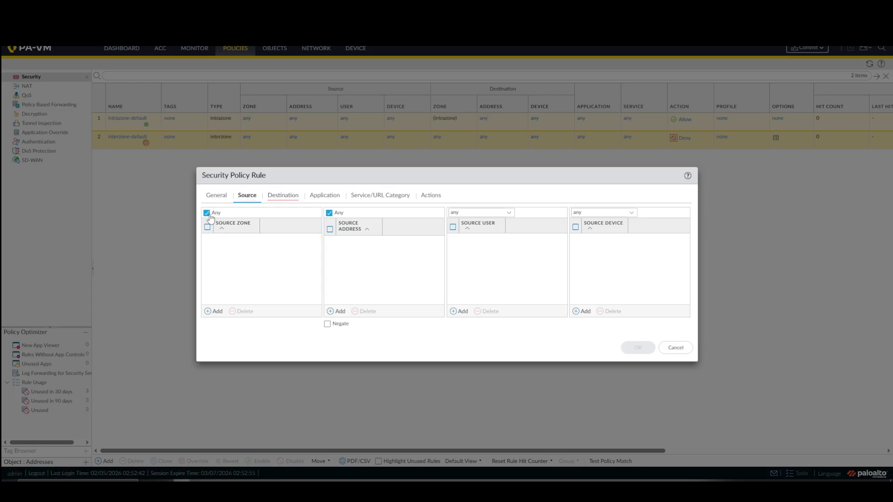
# Set the rule's destination zone to any, keep application Any and action Allow, and save the rule.
pyautogui.click(297, 200)
pyautogui.click(264, 213)
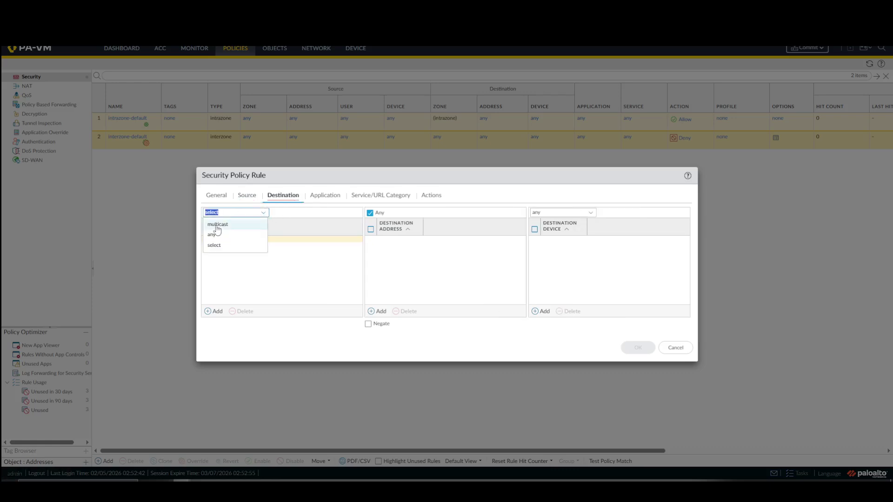
pyautogui.click(214, 234)
pyautogui.click(331, 197)
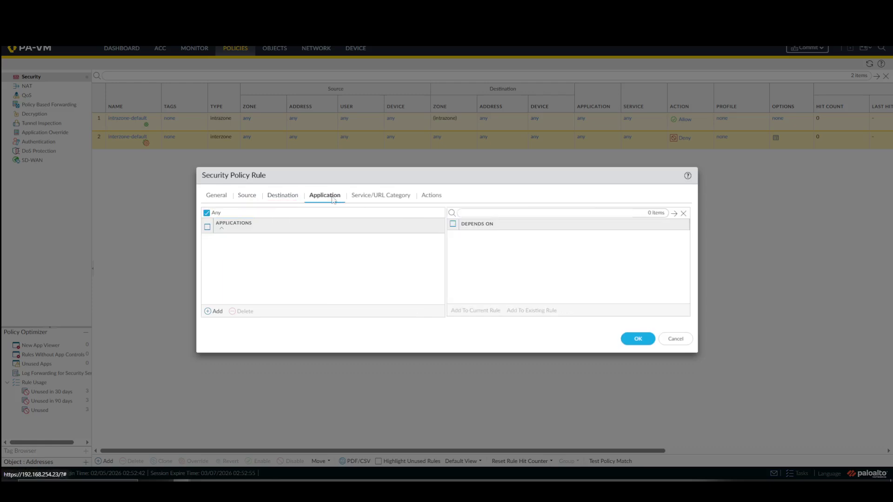
pyautogui.click(371, 198)
pyautogui.click(437, 199)
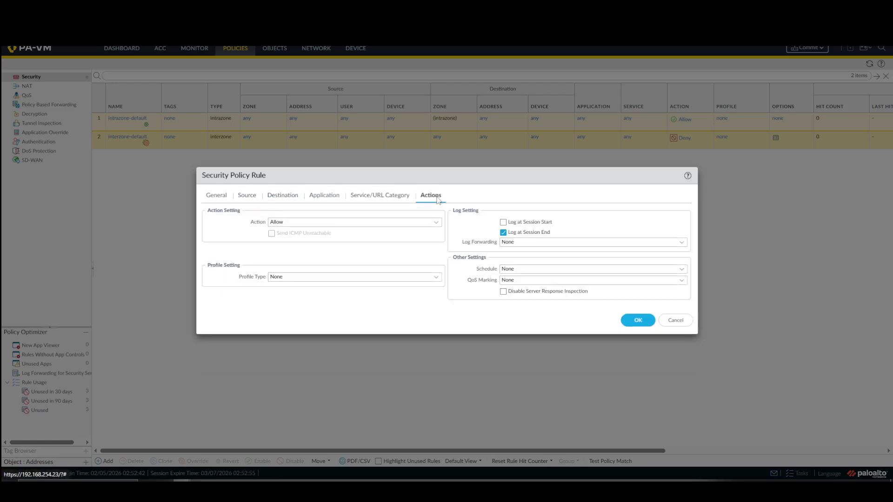
pyautogui.click(638, 321)
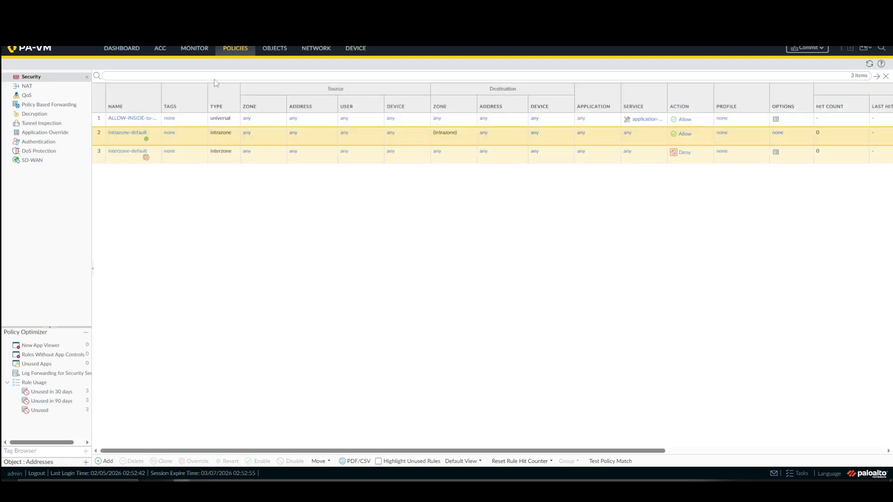
# Check the traffic log, clear the firewall's traffic logs from the log settings, and return to the traffic log.
pyautogui.click(199, 51)
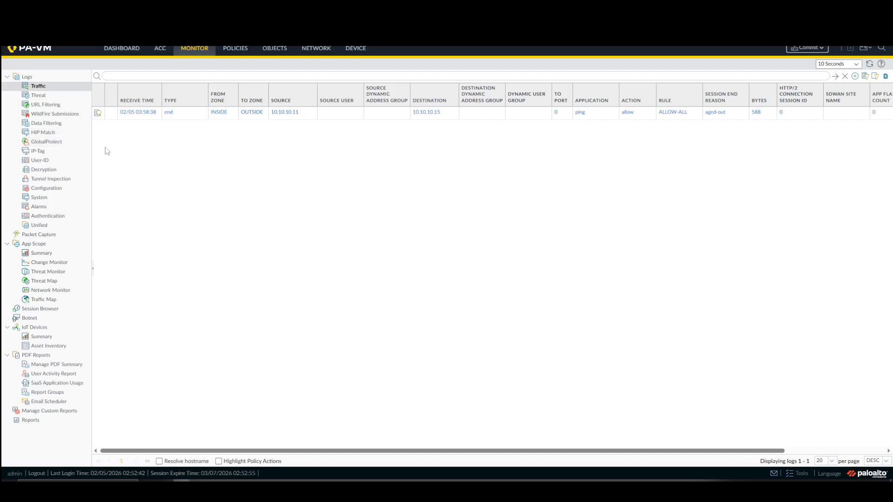
pyautogui.click(349, 50)
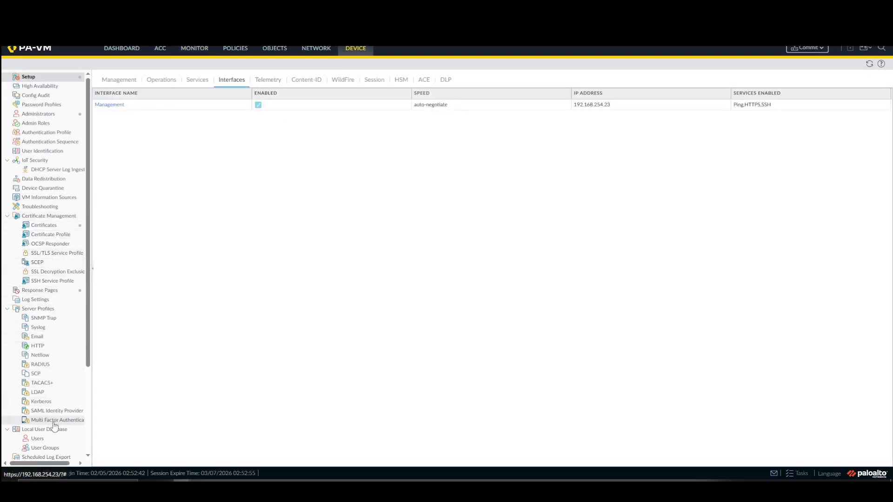
pyautogui.scroll(-5, 54, 399)
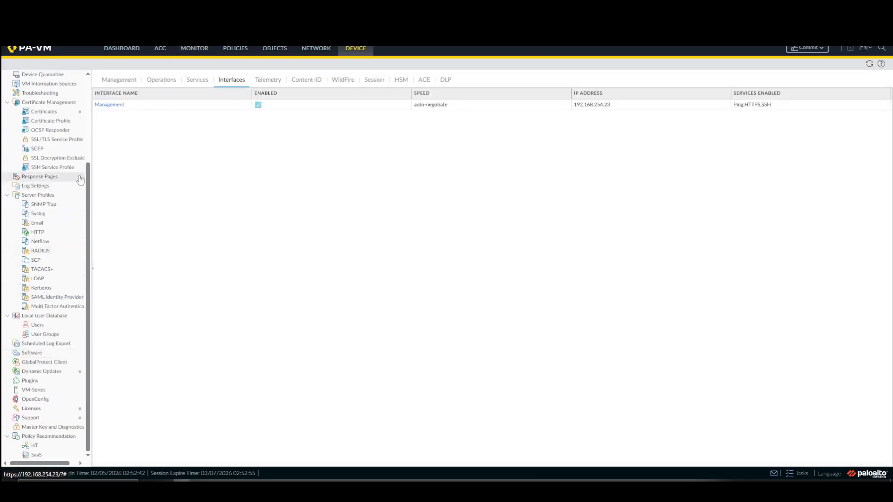
pyautogui.click(52, 186)
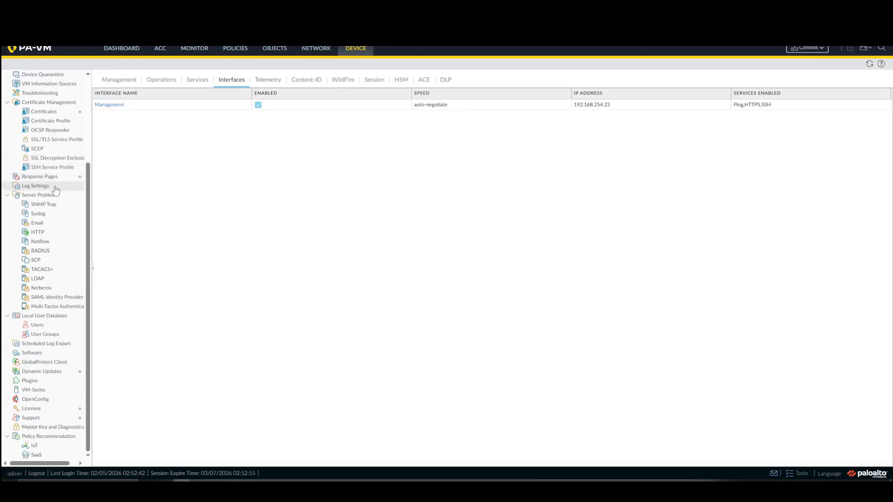
pyautogui.scroll(-12, 169, 231)
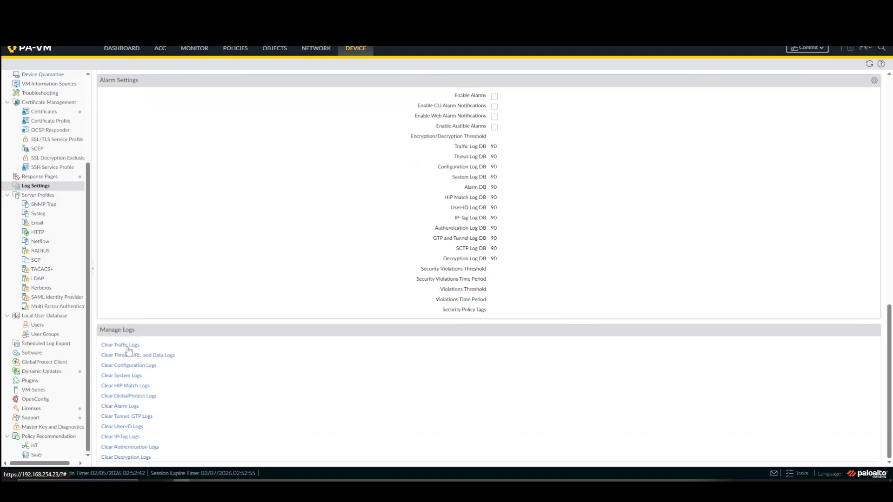
pyautogui.click(127, 345)
pyautogui.click(423, 278)
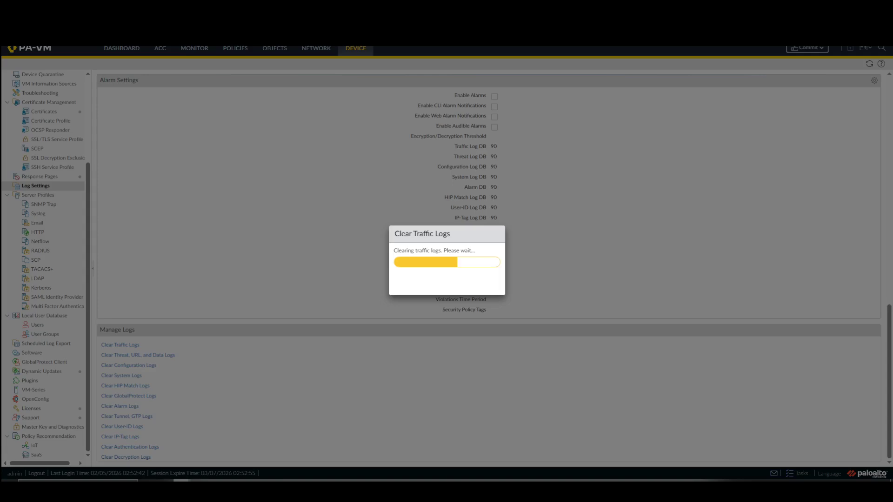
pyautogui.click(430, 277)
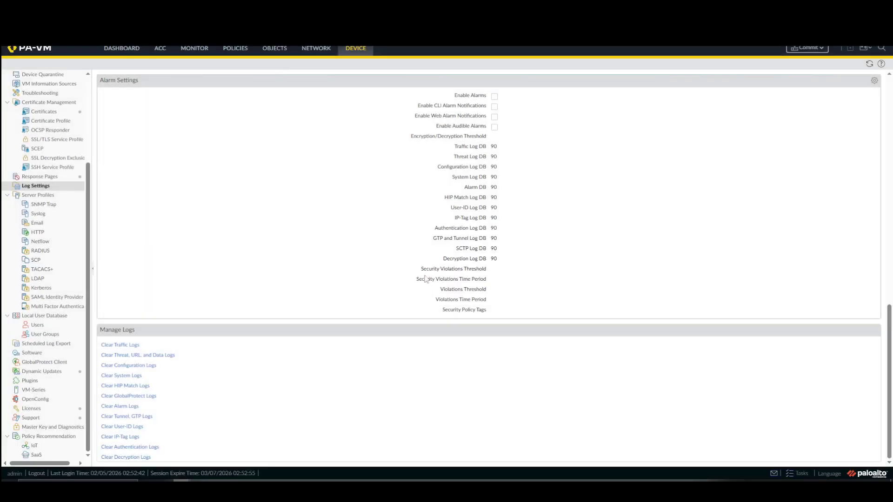
pyautogui.scroll(5, 254, 198)
pyautogui.scroll(5, 253, 196)
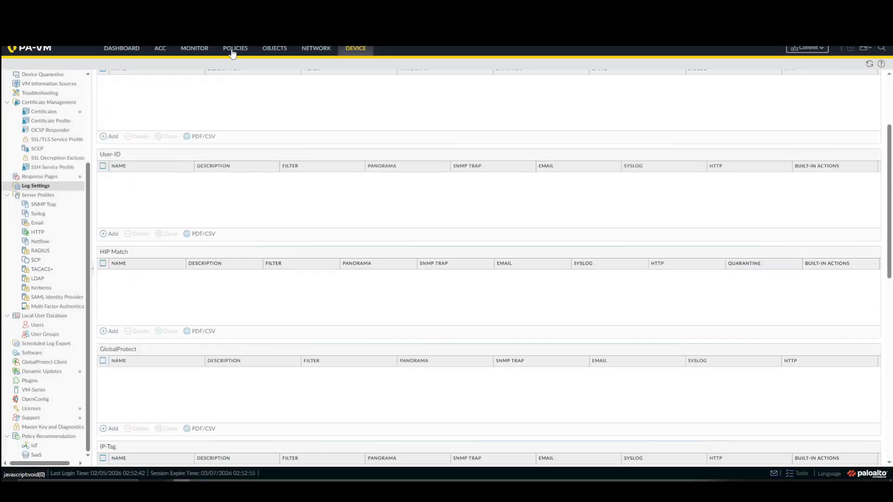
pyautogui.click(205, 51)
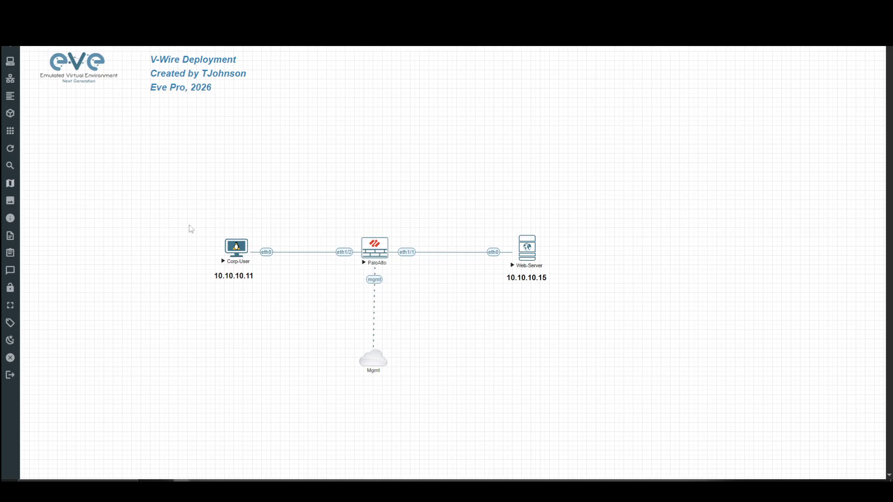
# Open the Corp-User and Web-Server consoles from the EVE lab topology and place their windows side by side.
pyautogui.click(231, 254)
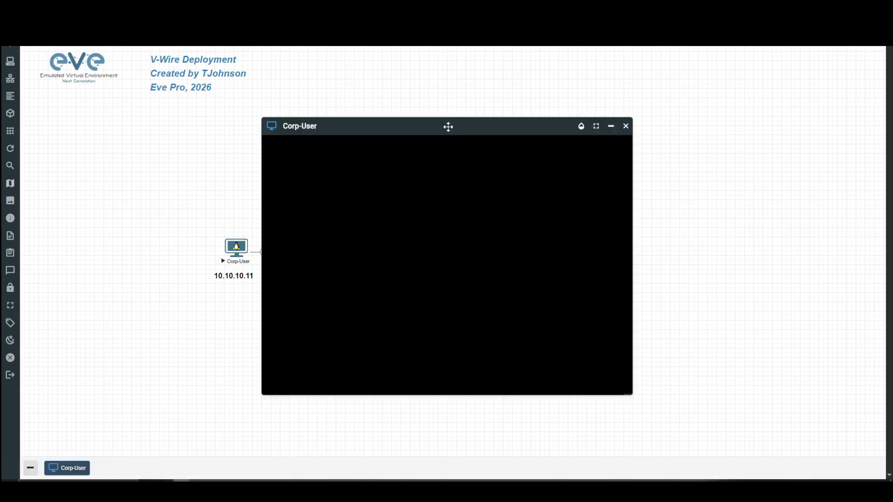
pyautogui.moveTo(448, 127); pyautogui.dragTo(225, 83)
pyautogui.click(523, 250)
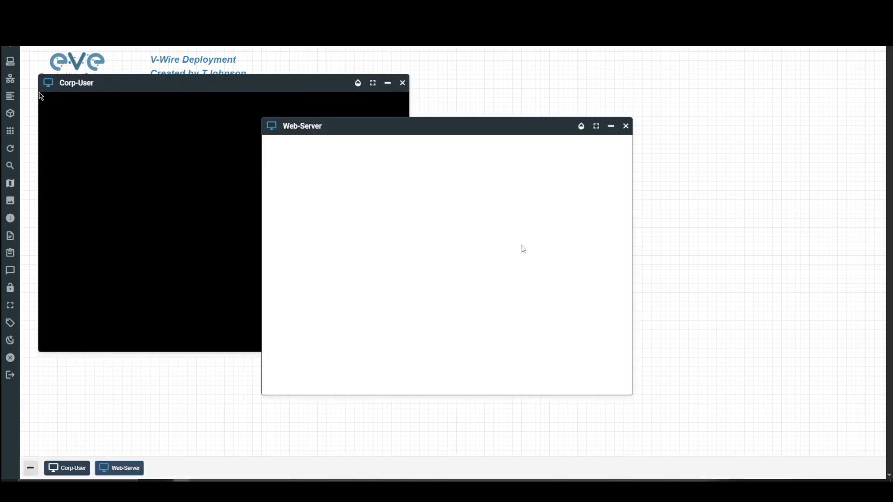
pyautogui.moveTo(403, 126); pyautogui.dragTo(671, 75)
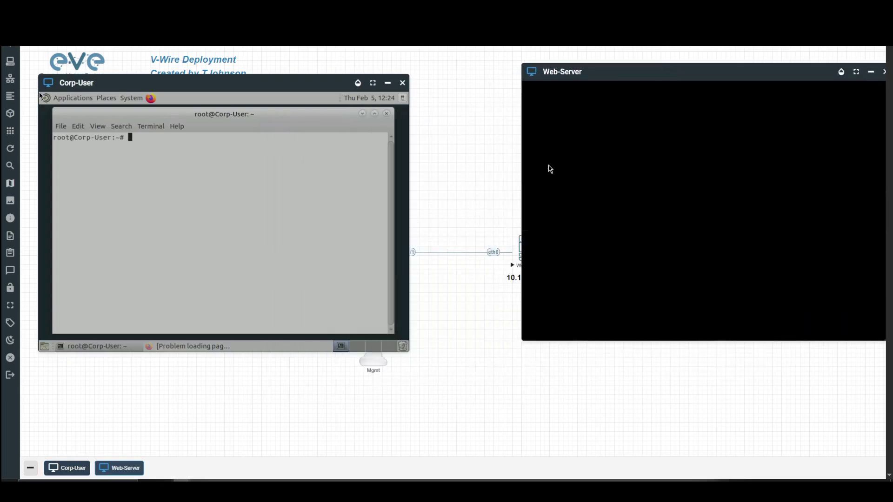
pyautogui.moveTo(249, 84)
pyautogui.mouseDown()
pyautogui.moveTo(269, 154)
pyautogui.moveTo(386, 209)
pyautogui.moveTo(265, 91)
pyautogui.moveTo(265, 77)
pyautogui.mouseUp()
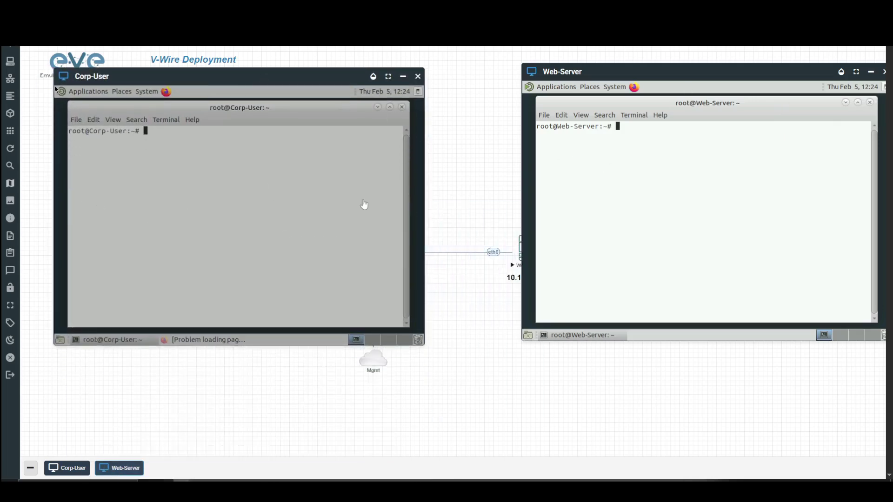
# Run ip a on Corp-User and highlight the eth0 IP address.
pyautogui.click(161, 142)
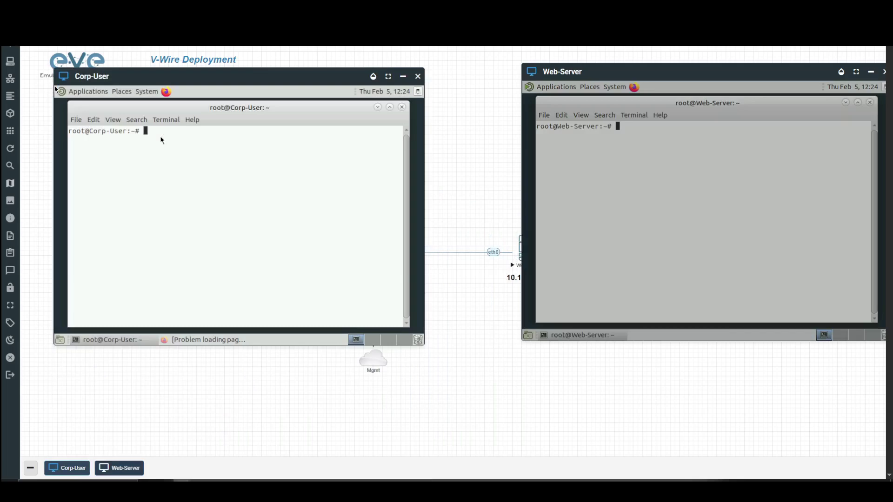
pyautogui.write('ip a')
pyautogui.press('Return')
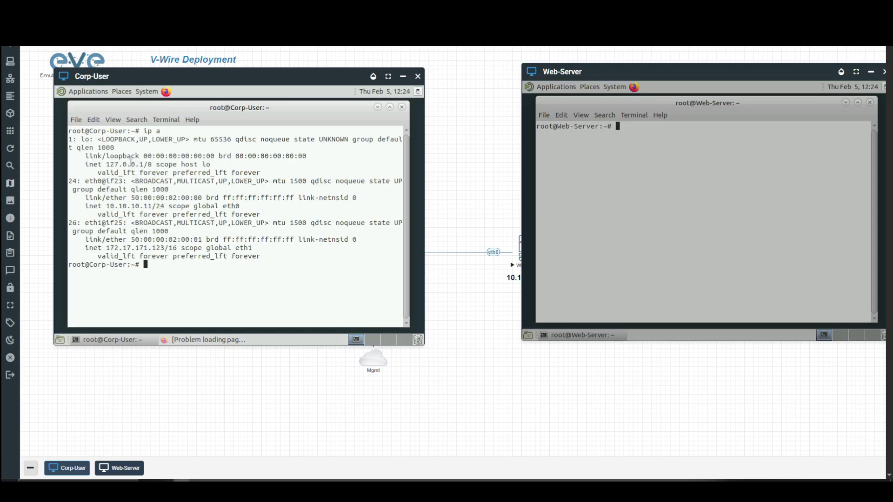
pyautogui.moveTo(110, 206); pyautogui.dragTo(156, 206)
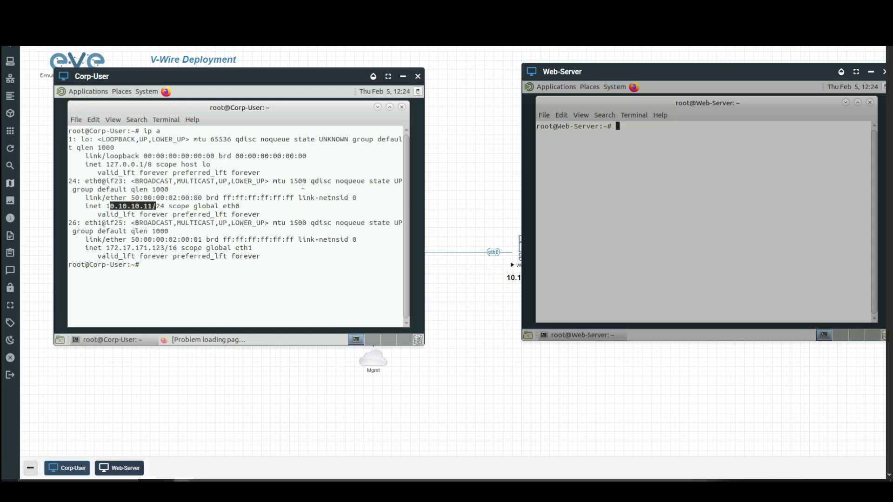
# Rearrange the two console windows and run ip a on Web-Server to list its interface addresses.
pyautogui.moveTo(350, 78); pyautogui.dragTo(353, 112)
pyautogui.moveTo(702, 70); pyautogui.dragTo(648, 60)
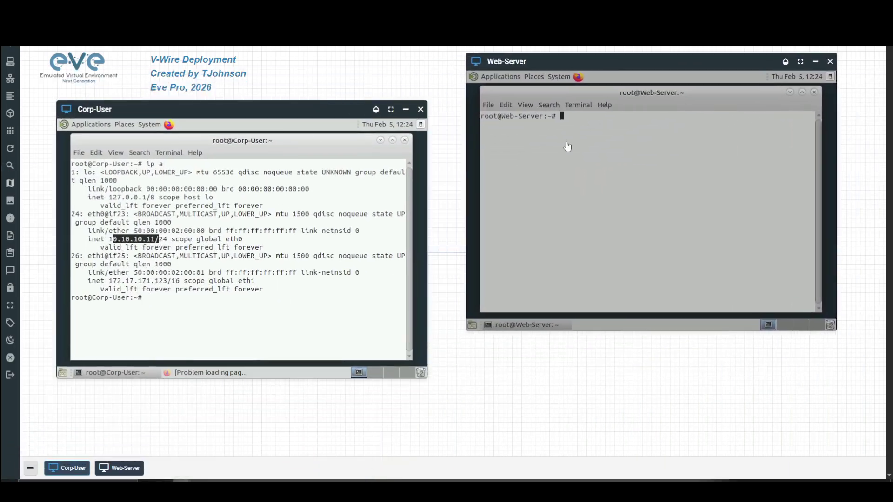
pyautogui.click(573, 127)
pyautogui.write('ip a')
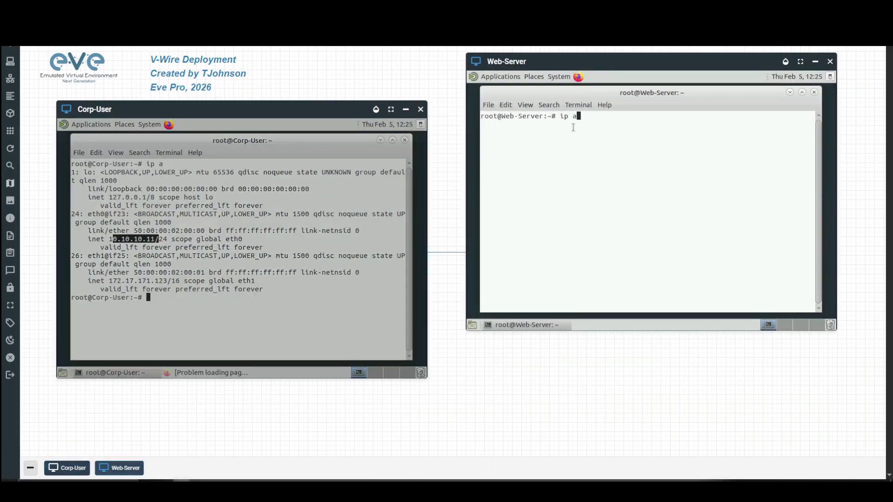
pyautogui.press('Return')
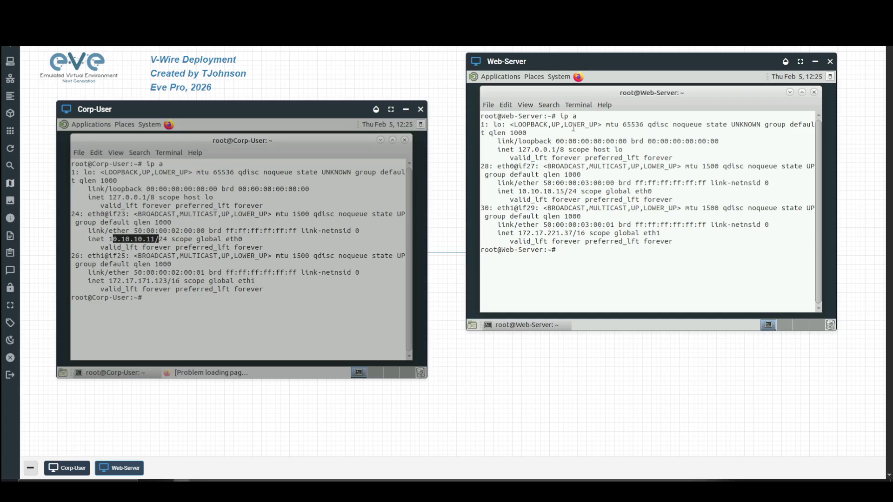
# Ping 10.10.10.15 from Corp-User to test connectivity to the web server.
pyautogui.click(157, 297)
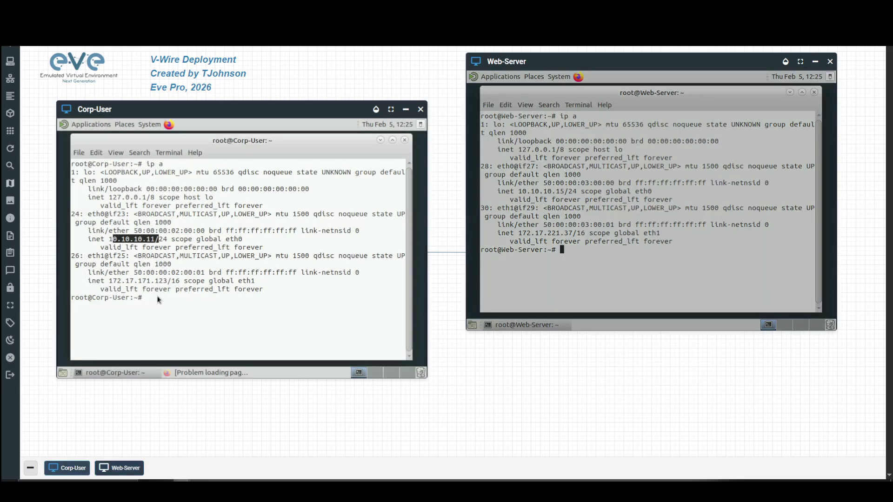
pyautogui.write('ping 10.10.10.15')
pyautogui.press('Return')
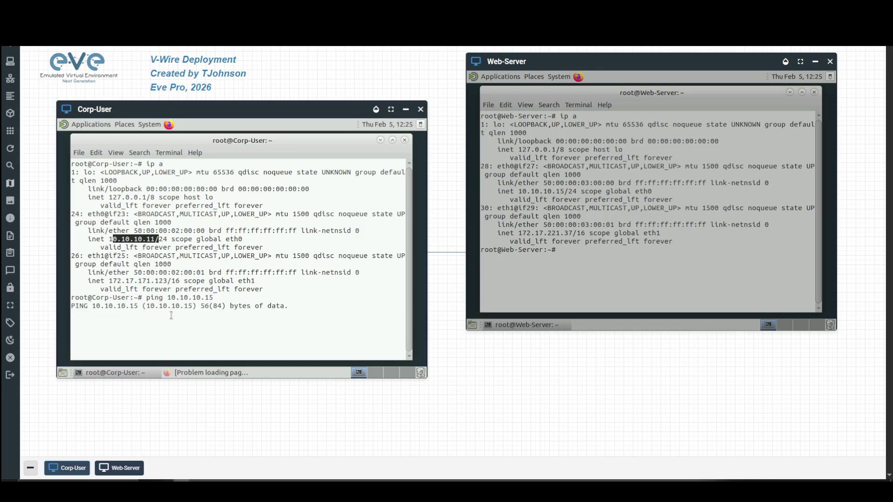
pyautogui.click(158, 316)
# Ping 101.10.10.11 from Web-Server and return to the Corp-User terminal.
pyautogui.click(583, 252)
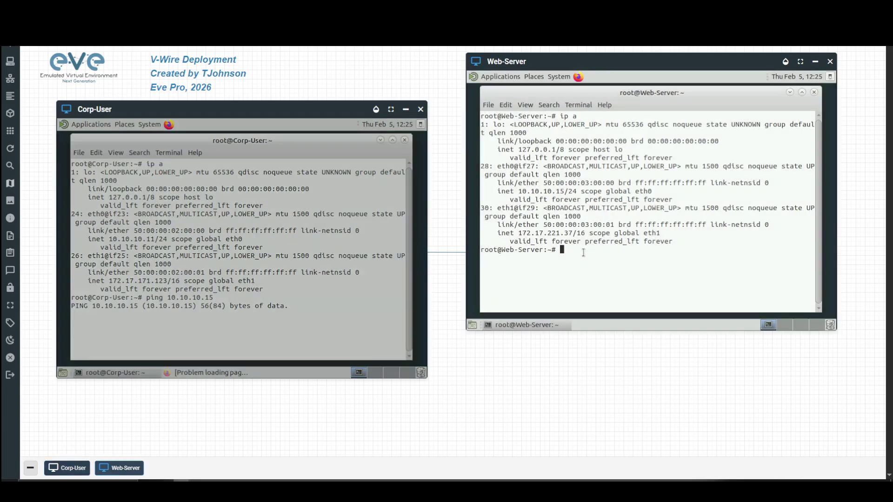
pyautogui.write('ping 101.10.10.11')
pyautogui.press('Return')
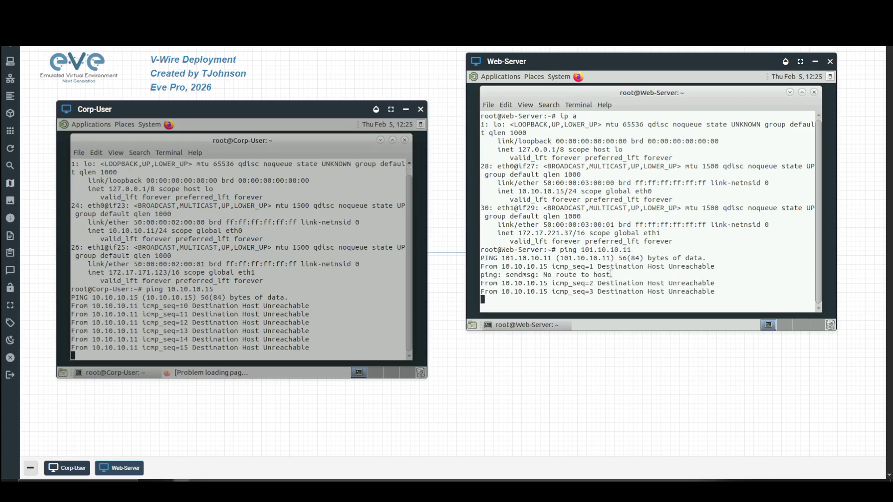
pyautogui.click(187, 334)
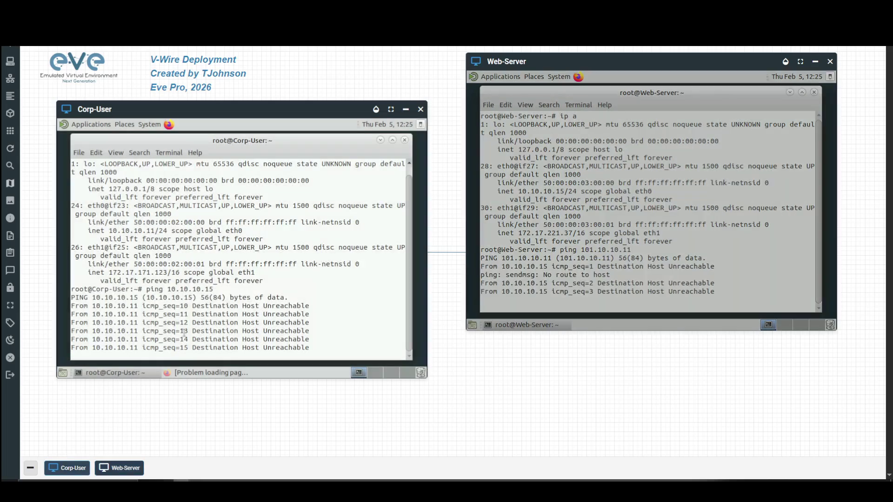
# Stop the running pings on Corp-User and Web-Server, and minimize both console windows.
pyautogui.hotkey('ctrl', 'c')
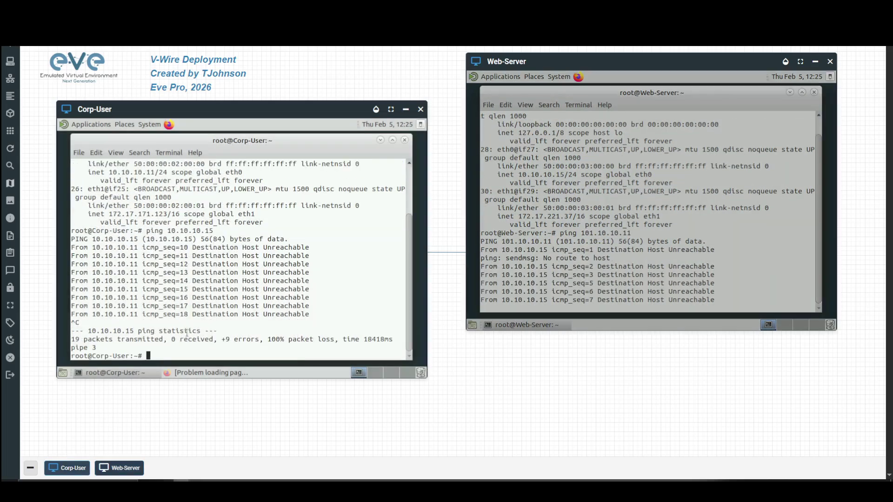
pyautogui.click(534, 303)
pyautogui.hotkey('ctrl', 'c')
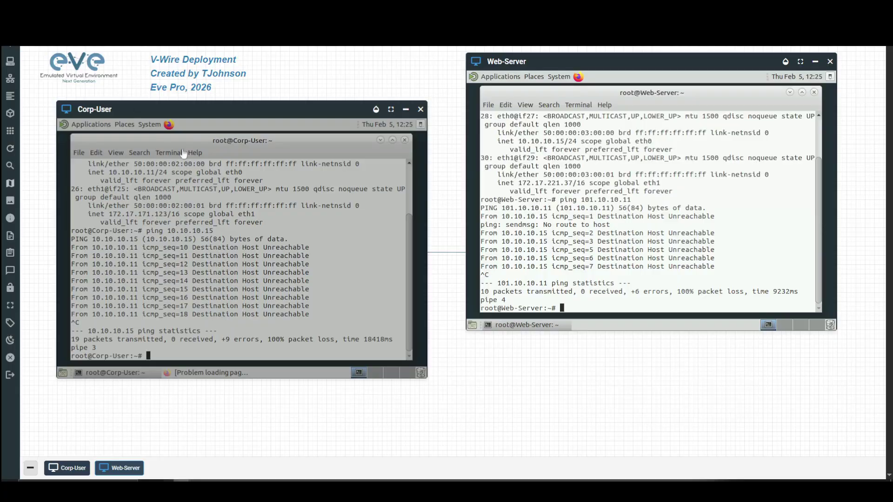
pyautogui.click(407, 107)
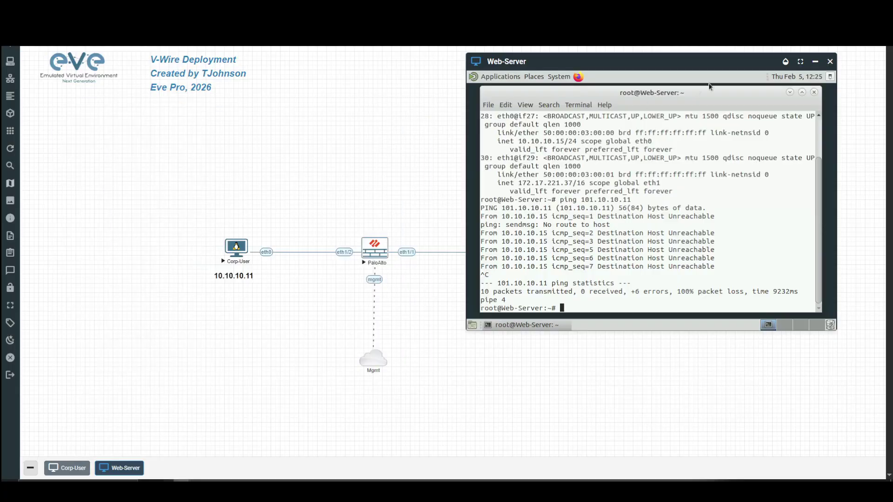
pyautogui.click(814, 62)
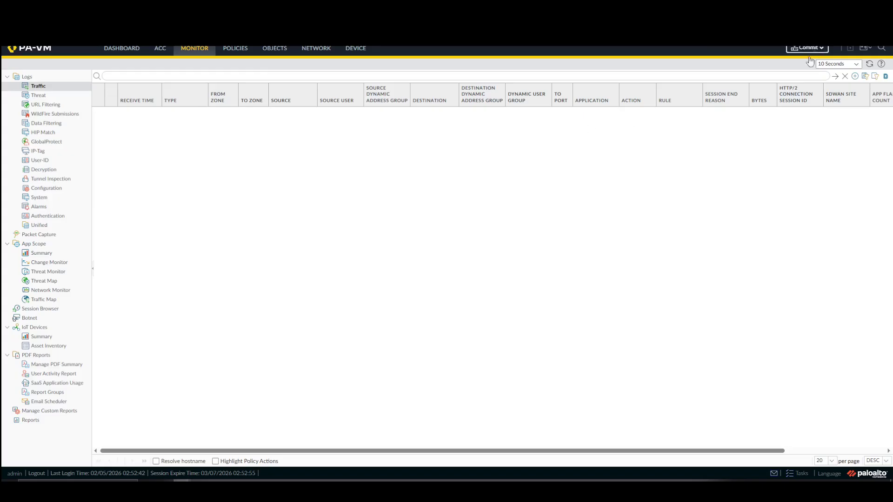
# Switch to the Palo Alto web interface, commit all pending changes, and close the commit status.
pyautogui.click(807, 48)
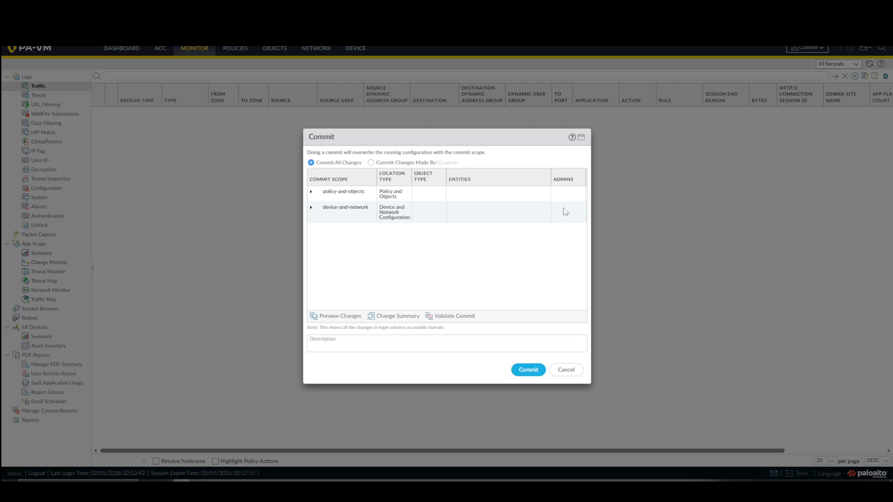
pyautogui.click(528, 370)
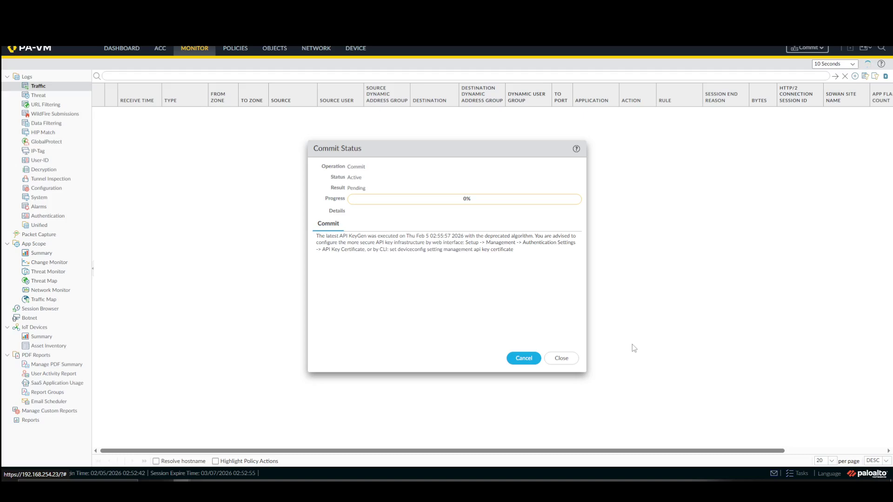
pyautogui.click(561, 362)
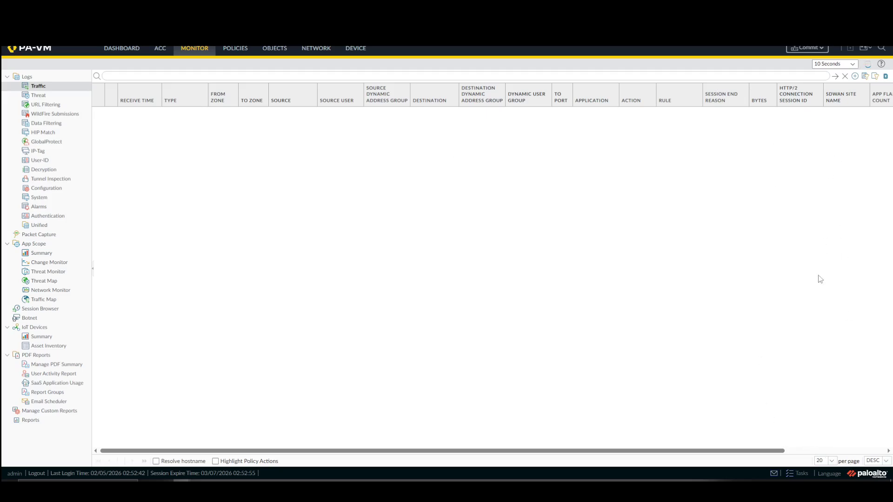
# Check the commit job's progress in the Task Manager and refresh the traffic log.
pyautogui.click(796, 473)
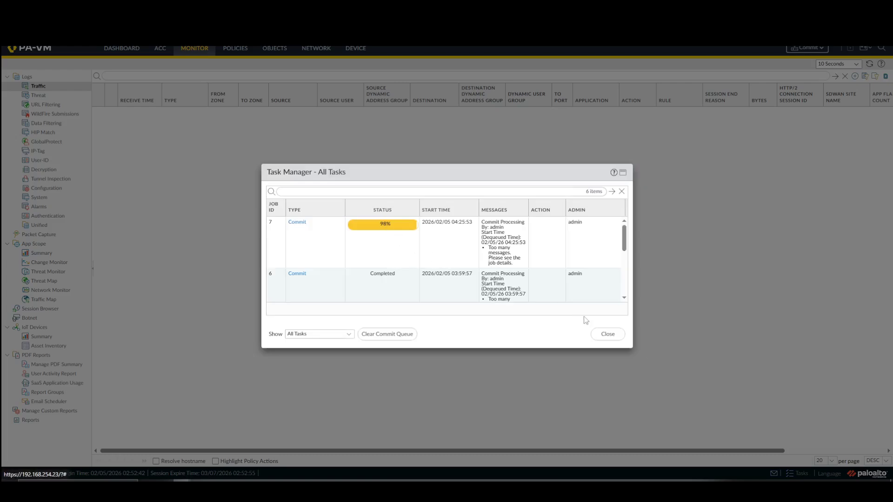
pyautogui.click(603, 336)
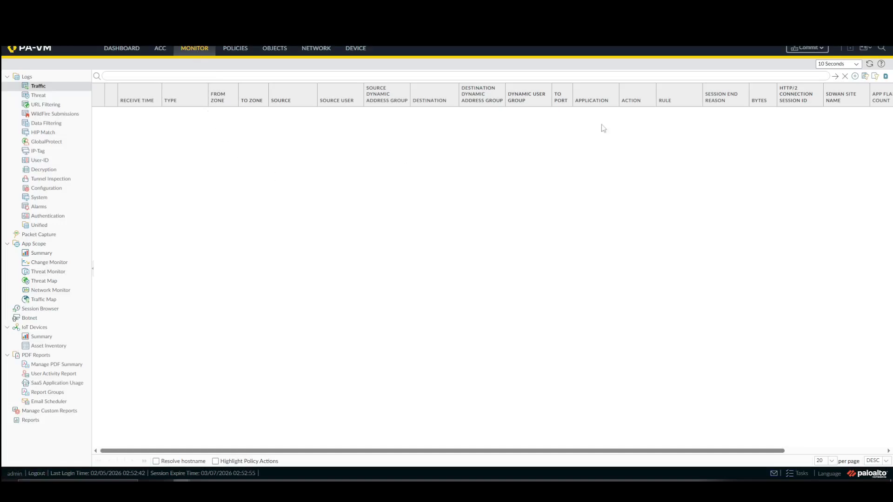
pyautogui.click(869, 64)
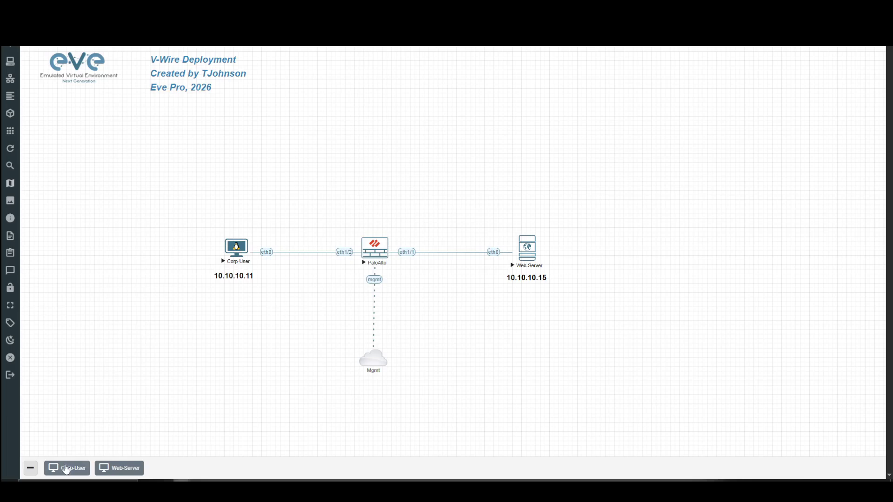
# Return to the EVE lab, restore the Corp-User console, and repeat the ping to 10.10.10.15.
pyautogui.click(67, 469)
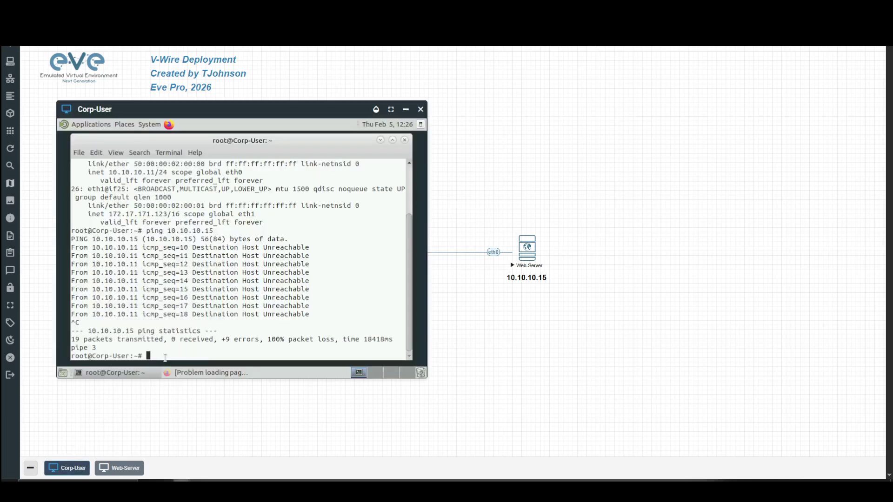
pyautogui.press('Up')
pyautogui.press('Return')
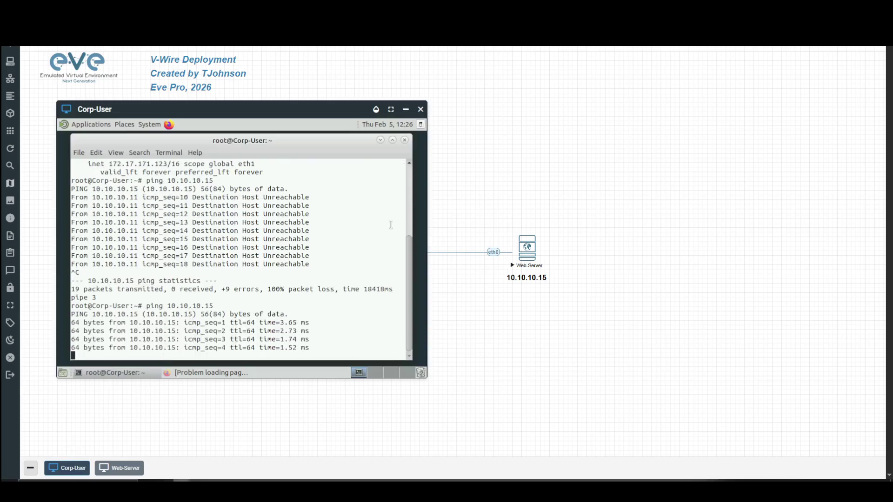
# Restore the Web-Server console and try the ping to 101.10.10.11 again.
pyautogui.click(112, 468)
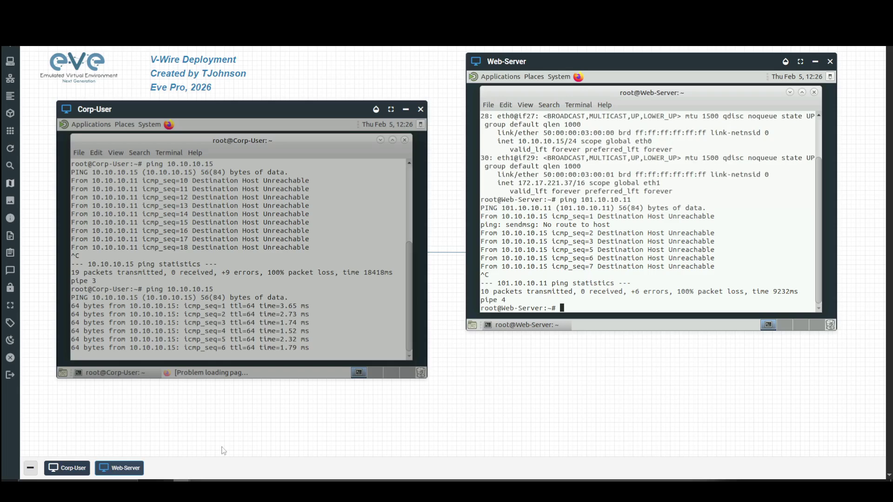
pyautogui.press('Up')
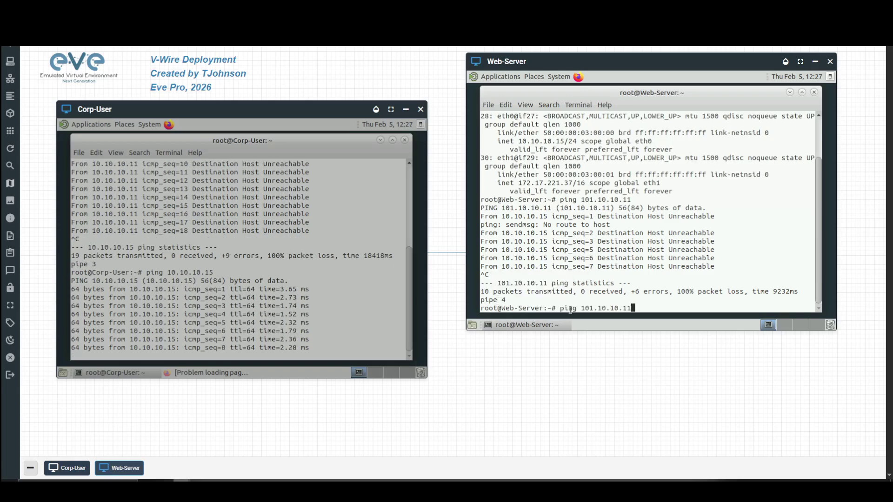
pyautogui.press('Return')
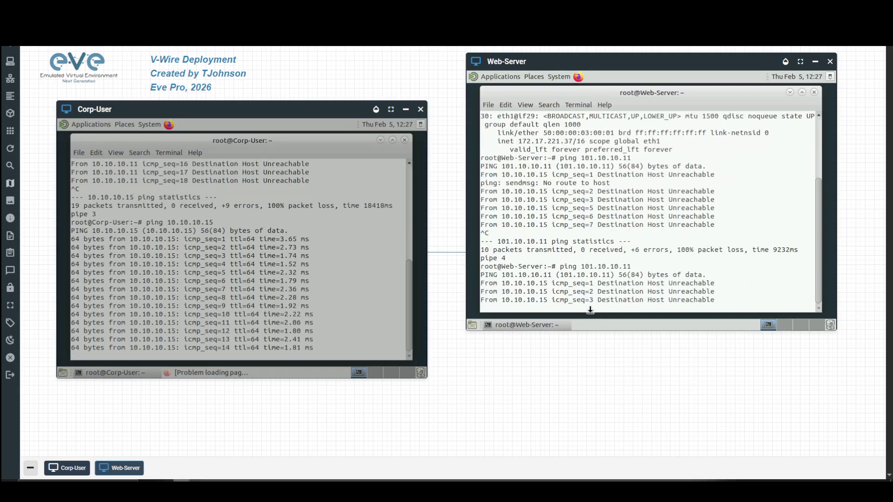
# Stop the ping on Corp-User and the ping on Web-Server.
pyautogui.click(182, 319)
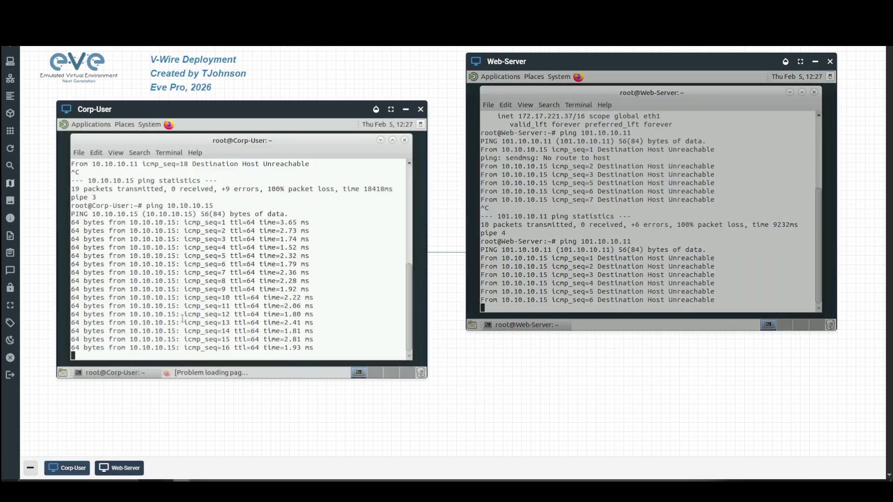
pyautogui.hotkey('ctrl', 'c')
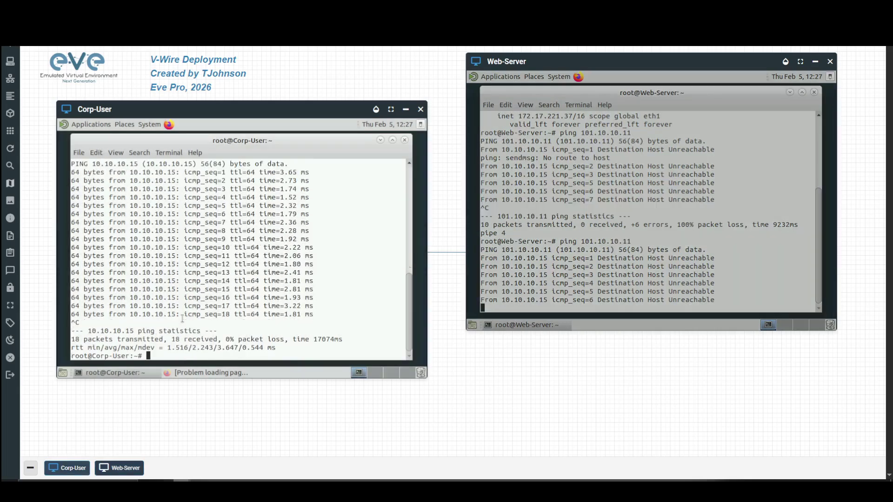
pyautogui.click(601, 292)
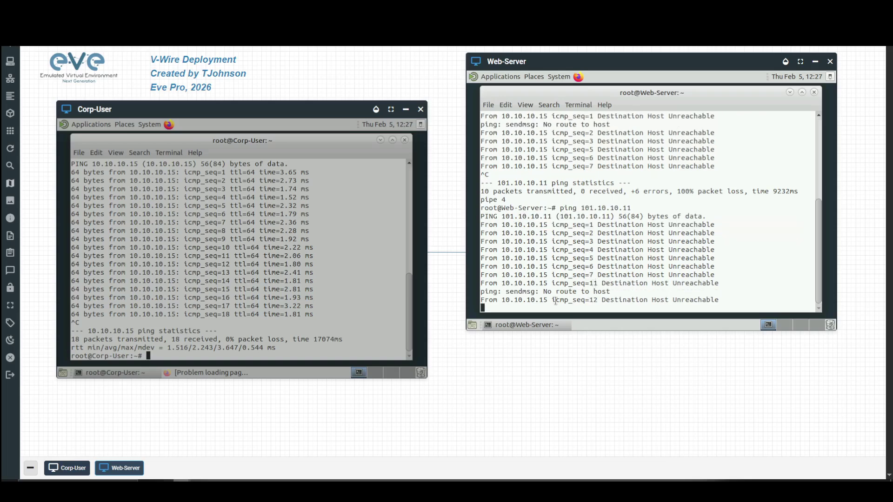
pyautogui.hotkey('ctrl', 'c')
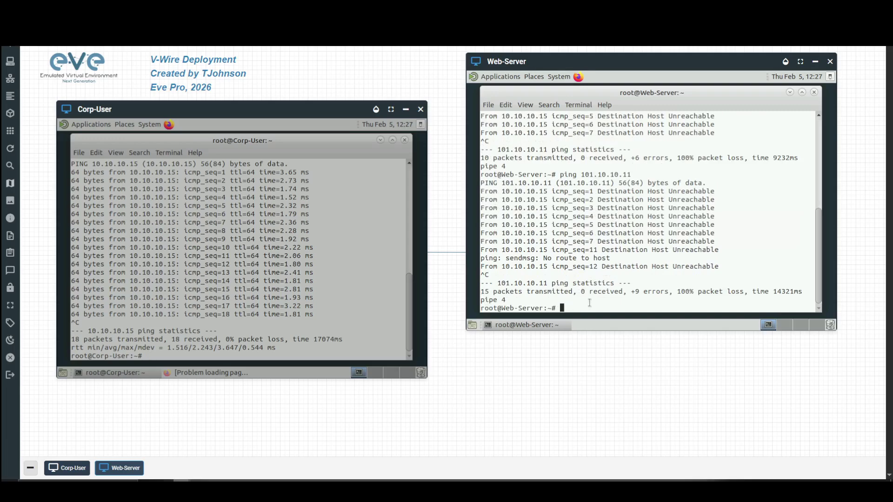
# Correct the previous Web-Server ping command to target 10.10.10.11, run it, and minimize both consoles.
pyautogui.press('Up')
pyautogui.press('Left')
pyautogui.press('Left')
pyautogui.press('Left')
pyautogui.press('Left')
pyautogui.press('Left')
pyautogui.press('Left')
pyautogui.press('Left')
pyautogui.press('Left')
pyautogui.press('Left')
pyautogui.press('BackSpace')
pyautogui.press('Return')
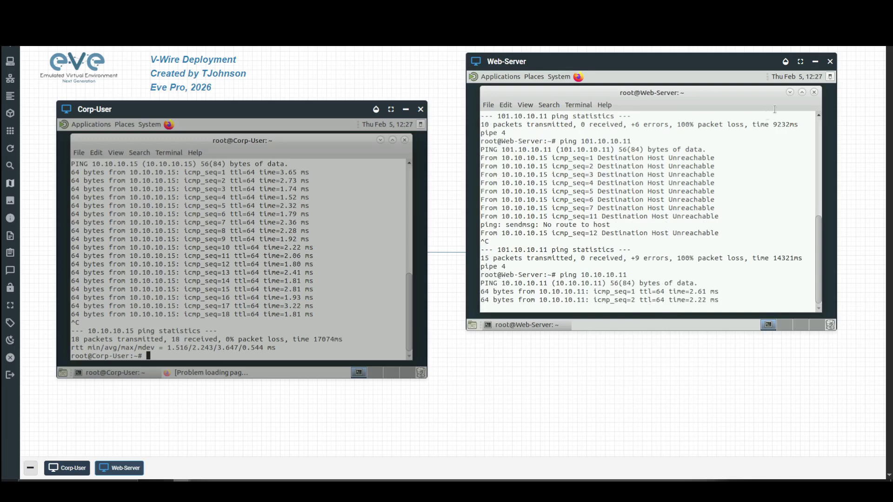
pyautogui.click(814, 61)
pyautogui.click(405, 109)
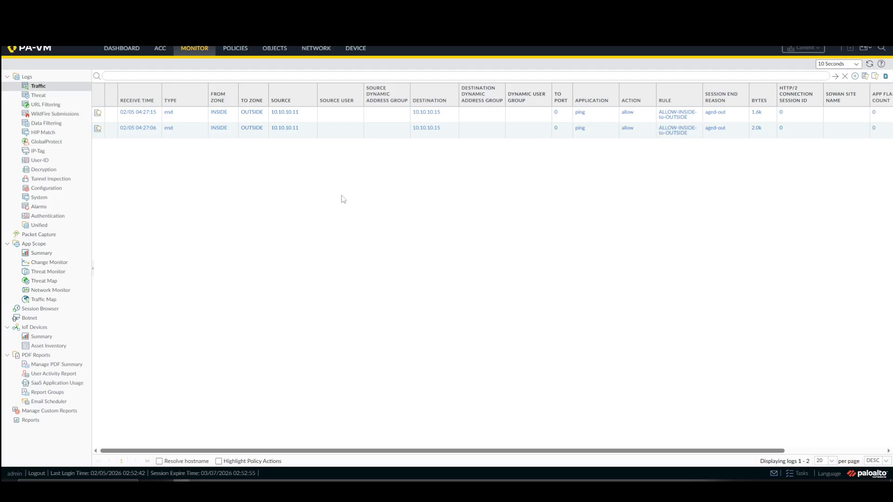
# Open the ALLOW-INSIDE-to-OUTSIDE rule in the firewall's security policies.
pyautogui.click(235, 49)
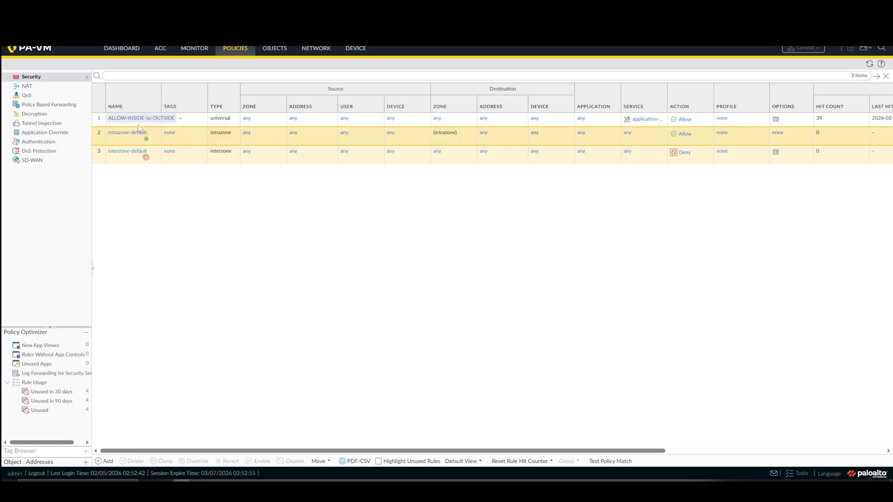
pyautogui.click(139, 124)
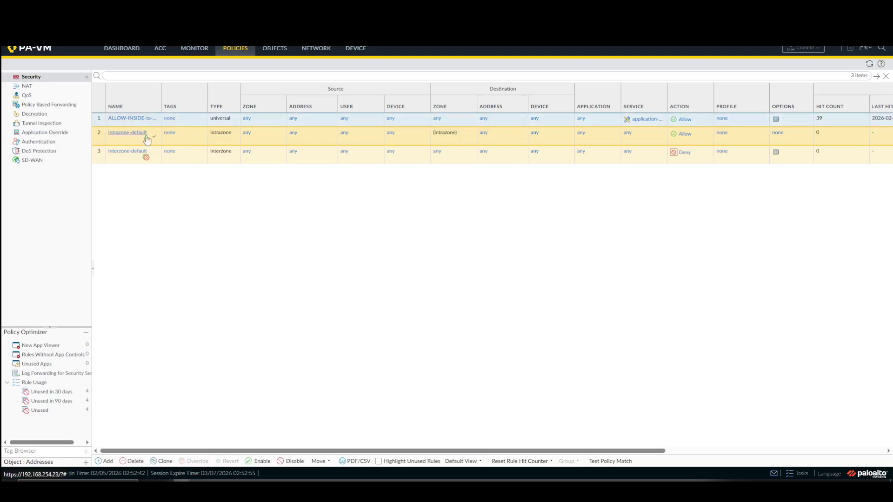
pyautogui.click(118, 121)
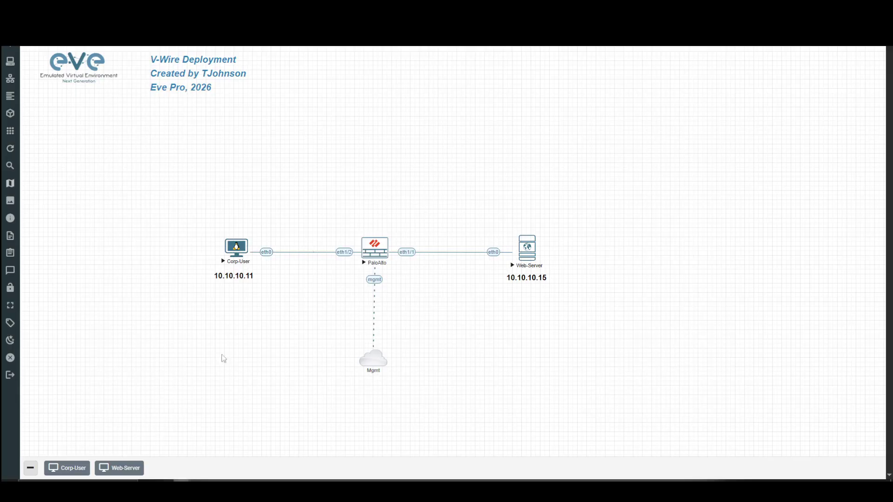
# Return to the EVE lab, launch Firefox on Corp-User, and maximize its console window.
pyautogui.click(67, 468)
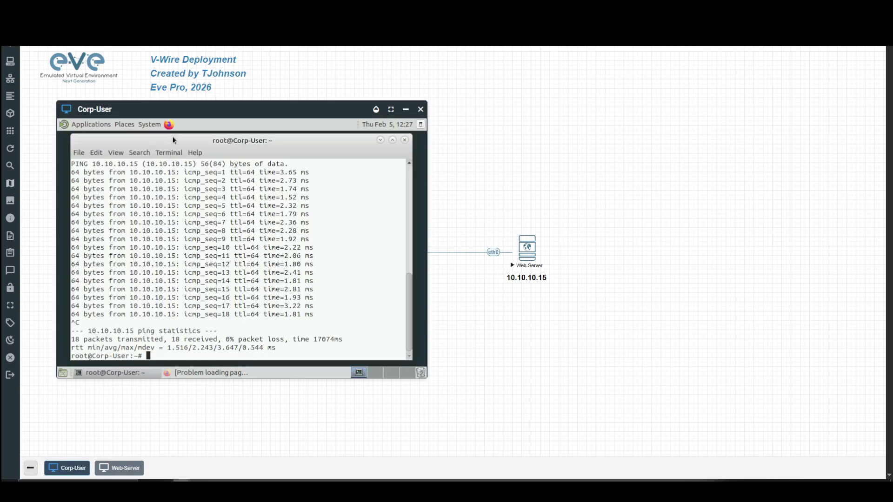
pyautogui.click(169, 124)
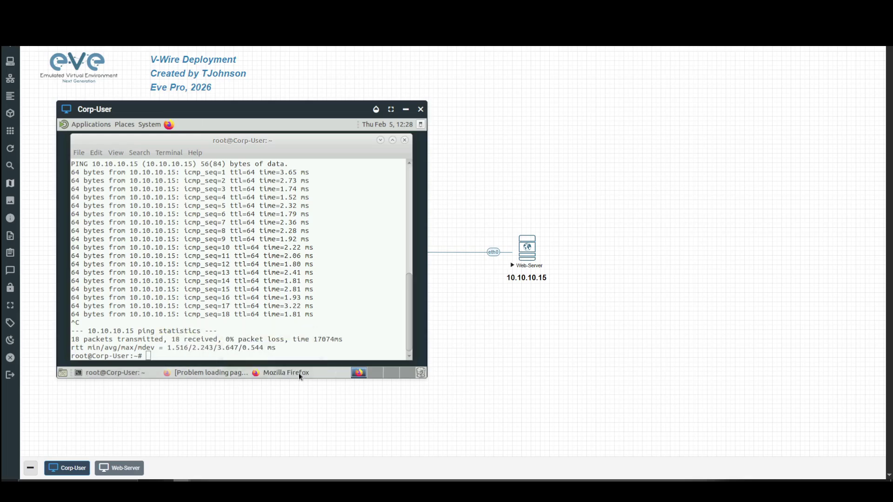
pyautogui.click(391, 109)
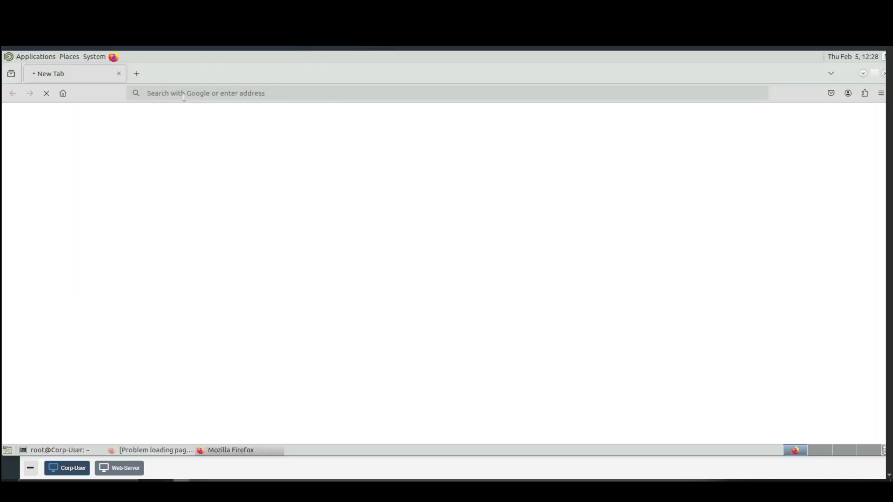
pyautogui.click(184, 95)
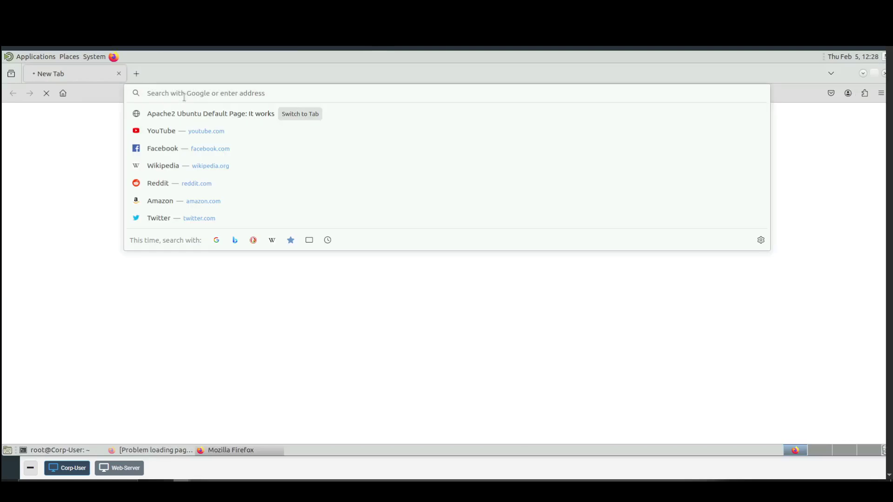
pyautogui.write('http:')
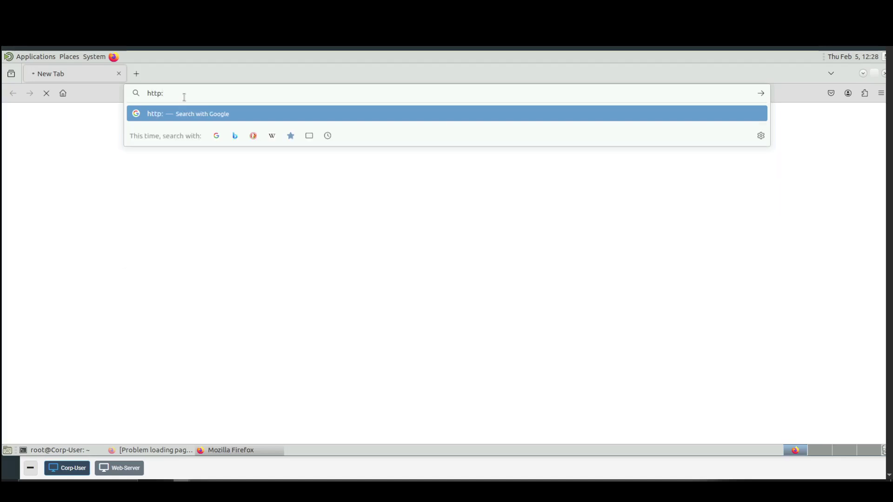
pyautogui.write('//10.10.10.15')
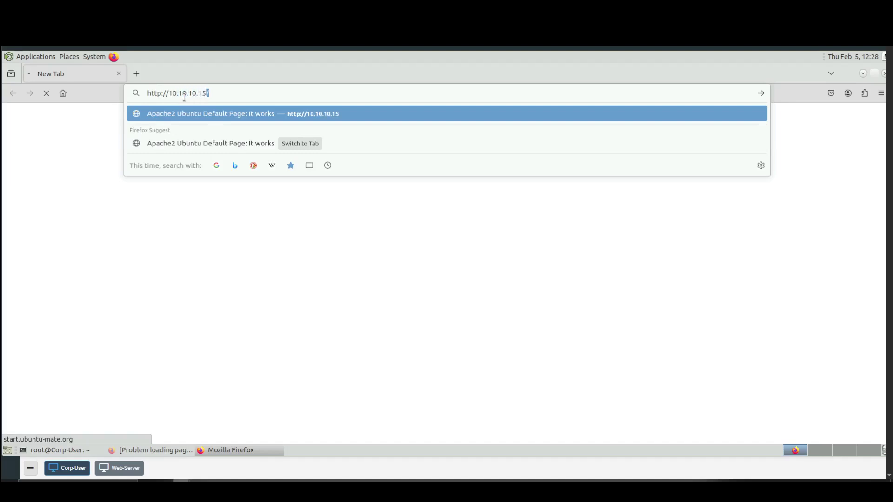
pyautogui.press('Return')
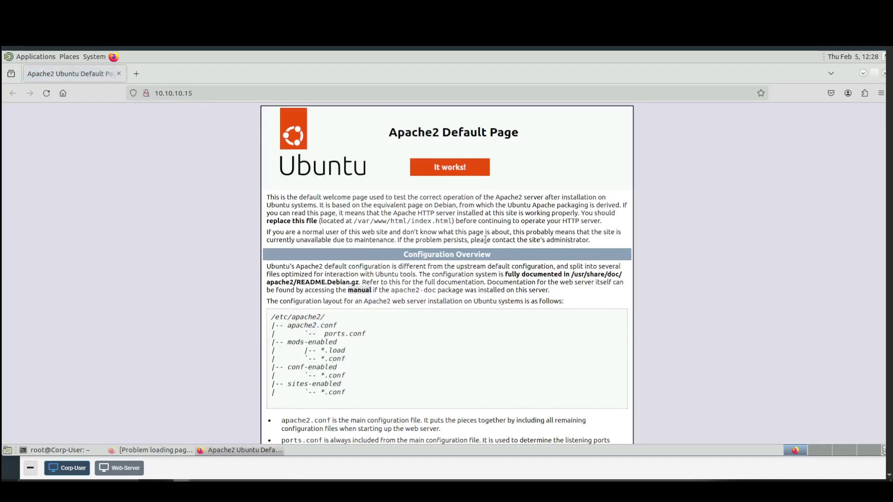
pyautogui.scroll(-4, 484, 240)
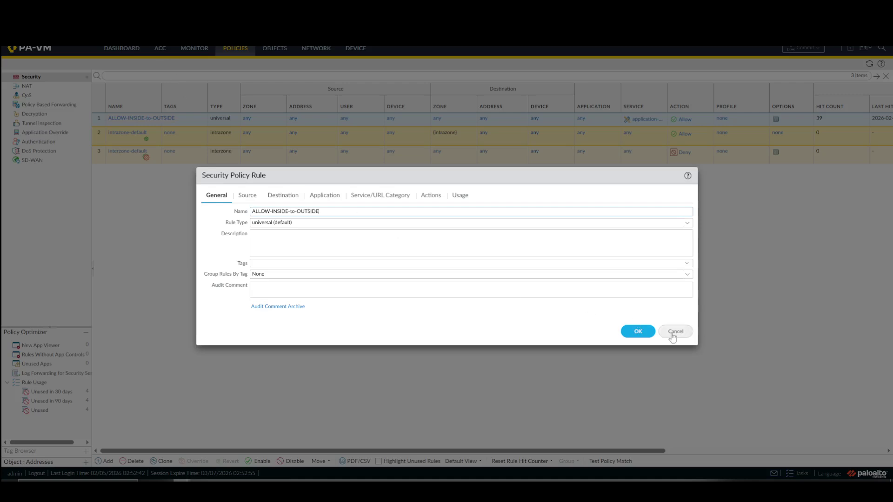
# Switch back to the firewall, close the security rule without changes, and refresh the traffic log.
pyautogui.click(673, 333)
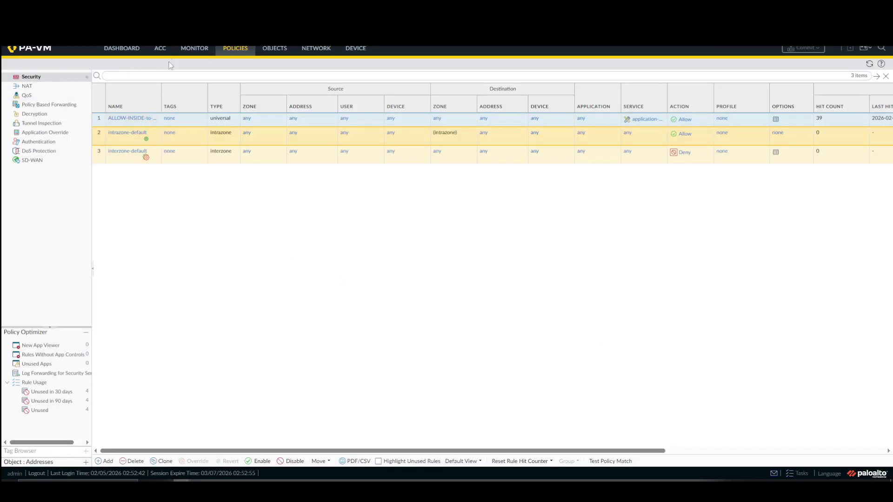
pyautogui.click(185, 50)
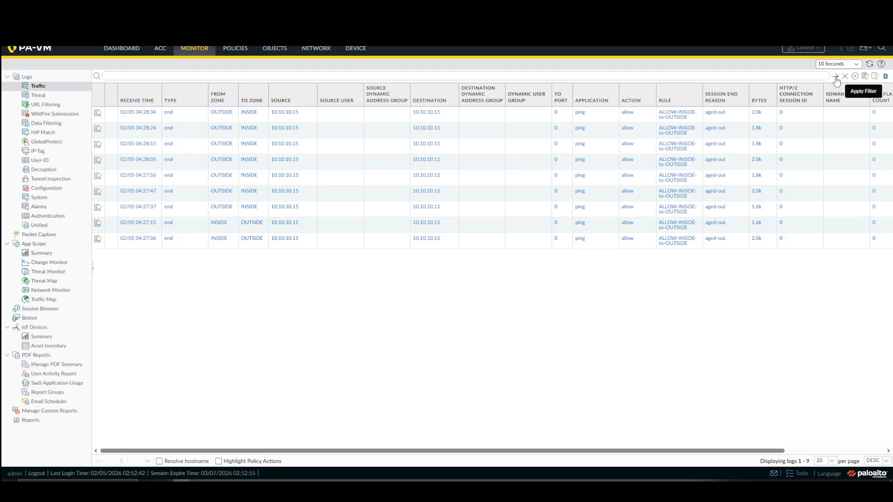
pyautogui.click(869, 64)
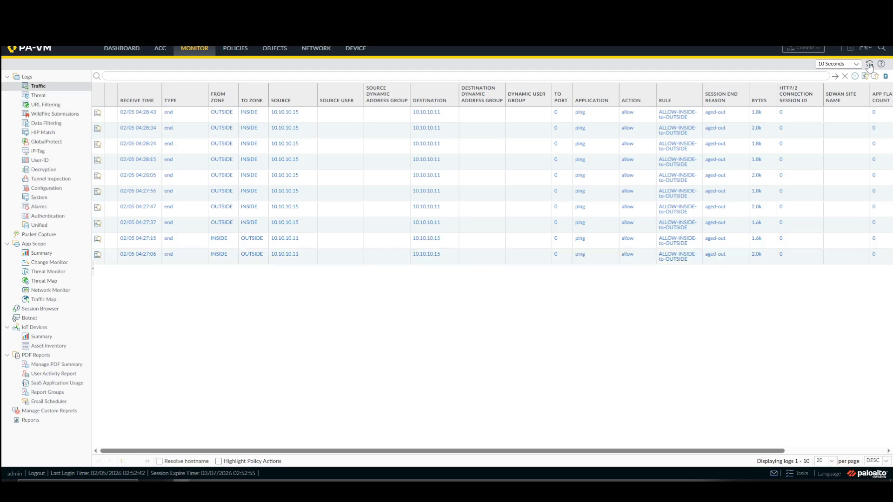
# Refresh the firewall's traffic log and check its entries against the web page loaded on Corp-User.
pyautogui.click(870, 66)
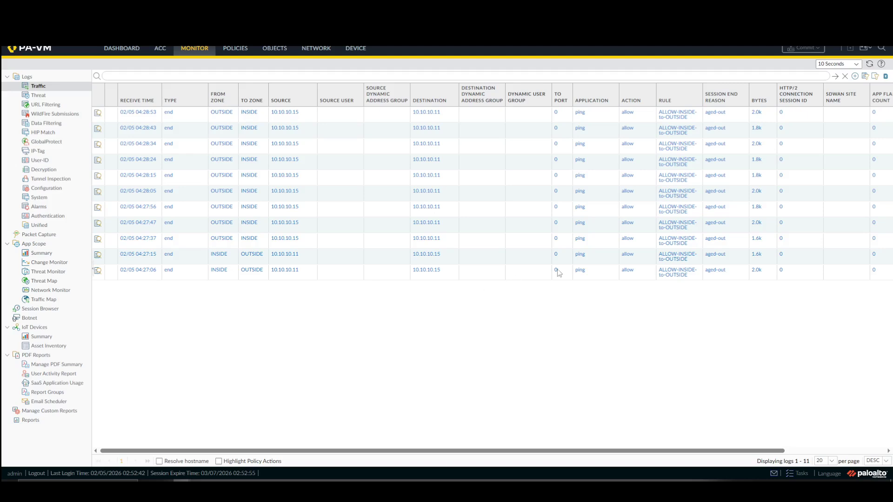
pyautogui.click(841, 78)
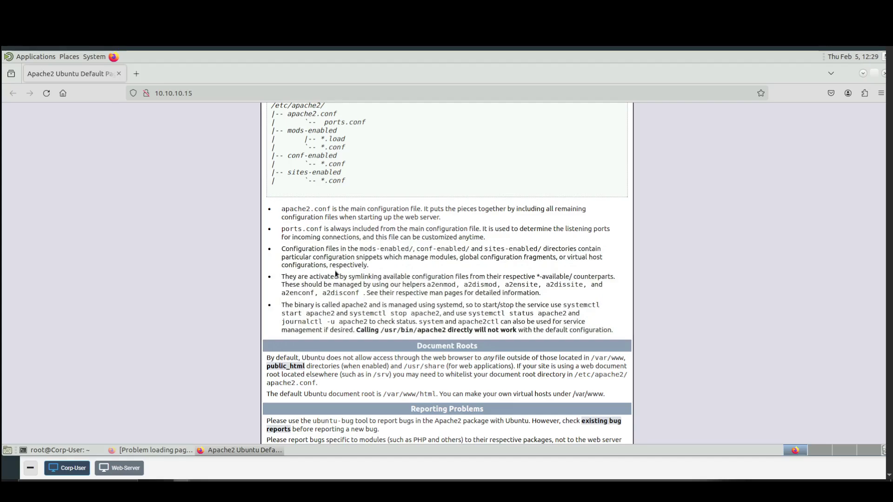
pyautogui.scroll(3, 333, 268)
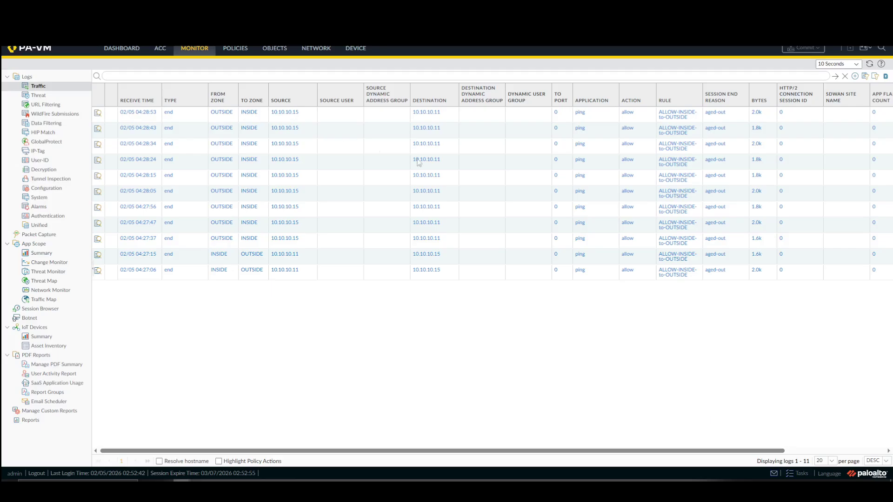
pyautogui.click(834, 76)
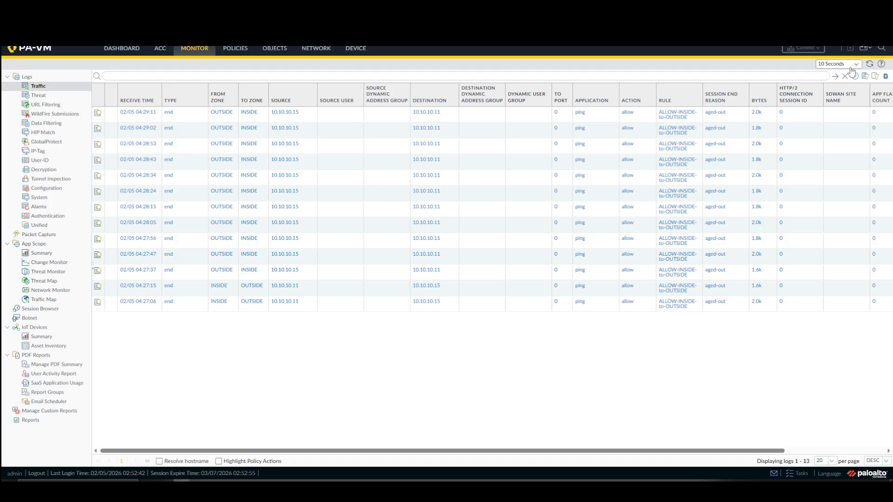
pyautogui.click(868, 66)
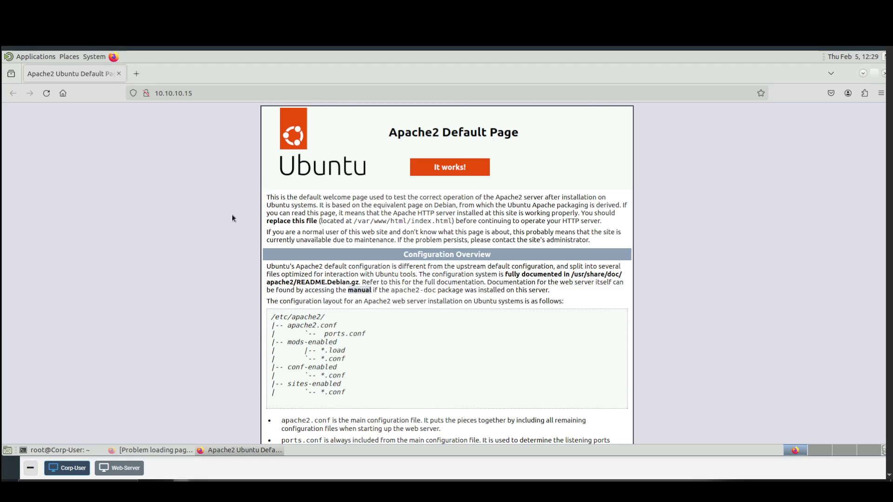
# In the EVE lab, stop the running ping on Web-Server and minimize its console window.
pyautogui.click(872, 48)
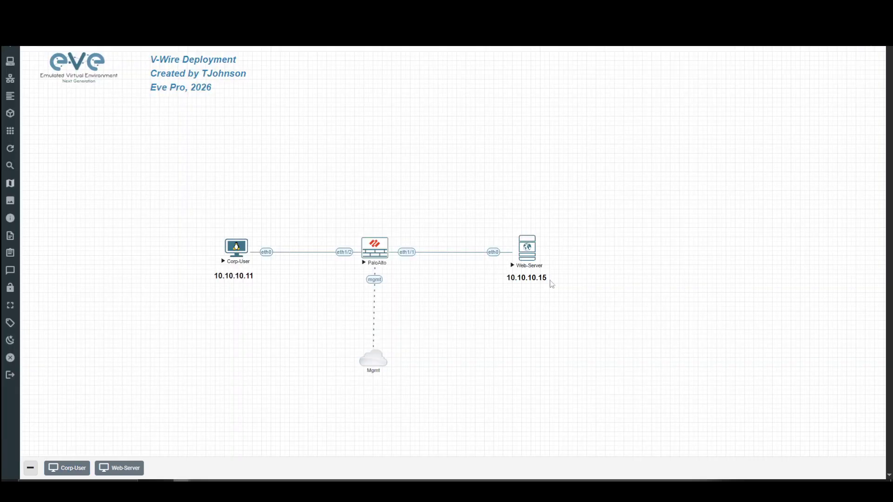
pyautogui.click(117, 468)
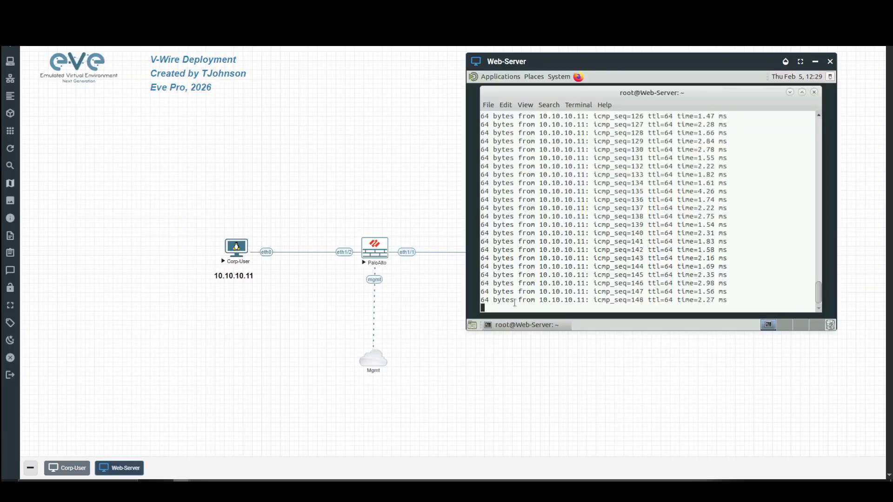
pyautogui.hotkey('ctrl', 'c')
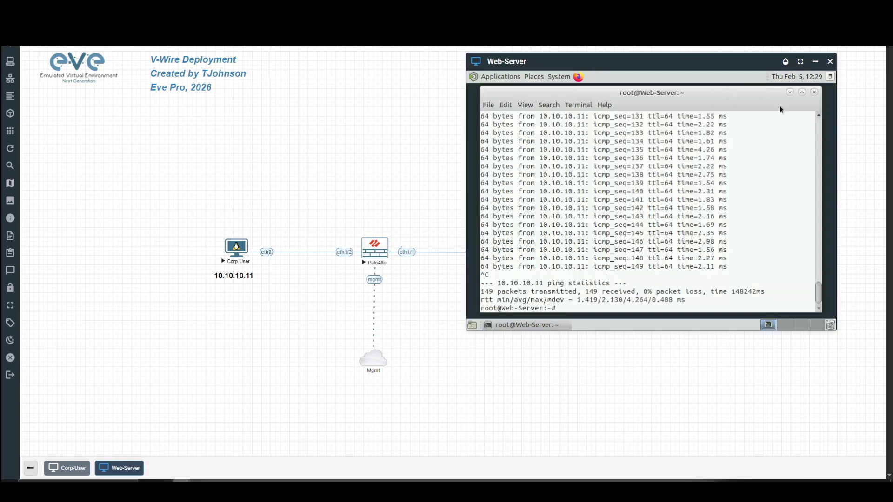
pyautogui.click(816, 65)
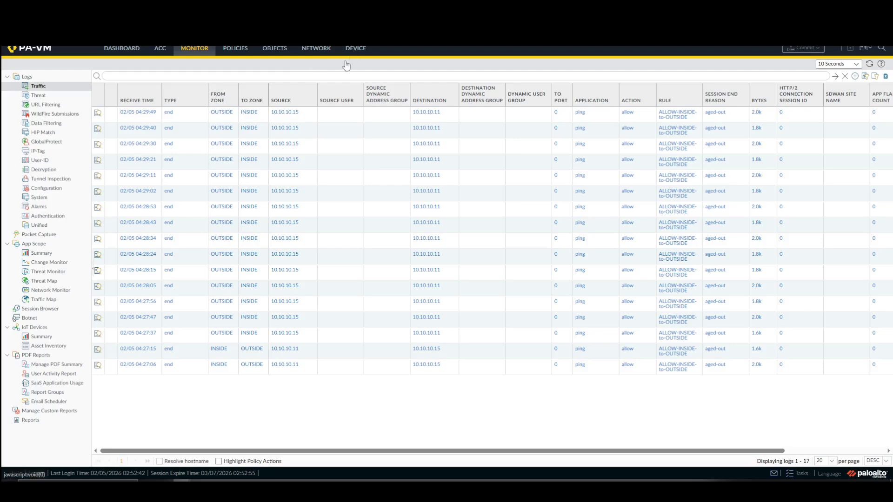
# Clear the traffic logs from the firewall's device Log Settings and confirm the deletion.
pyautogui.click(355, 49)
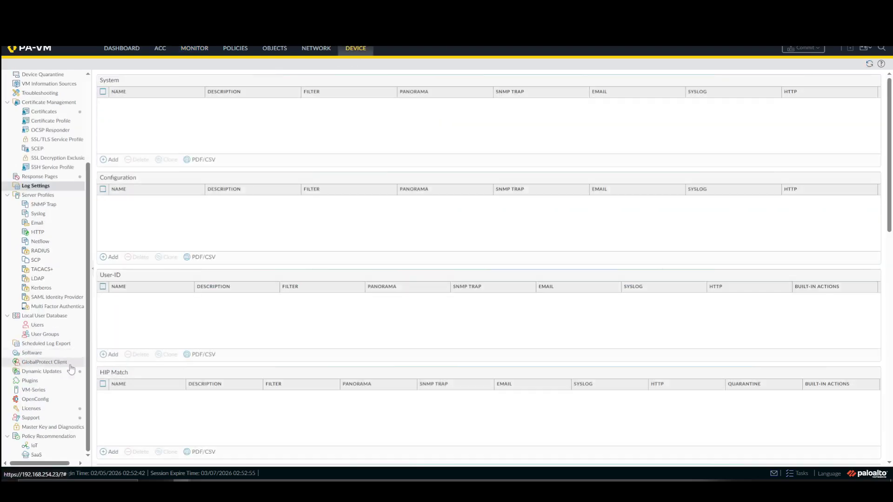
pyautogui.scroll(-15, 209, 379)
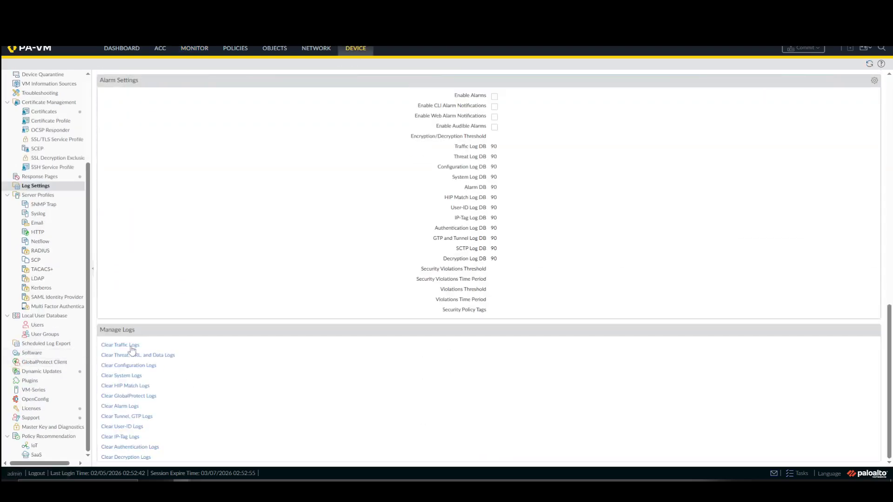
pyautogui.click(131, 346)
pyautogui.click(423, 279)
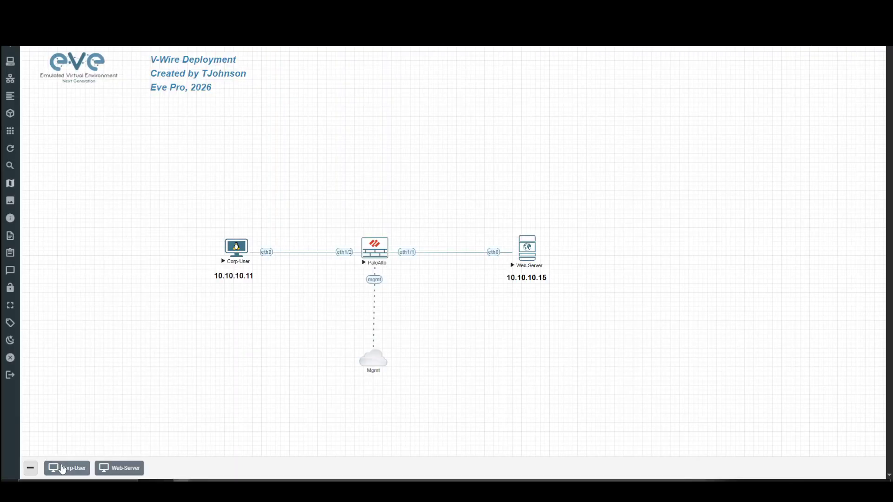
# Return to Corp-User in the EVE lab and close the old Firefox pages, leaving only one blank tab.
pyautogui.click(63, 468)
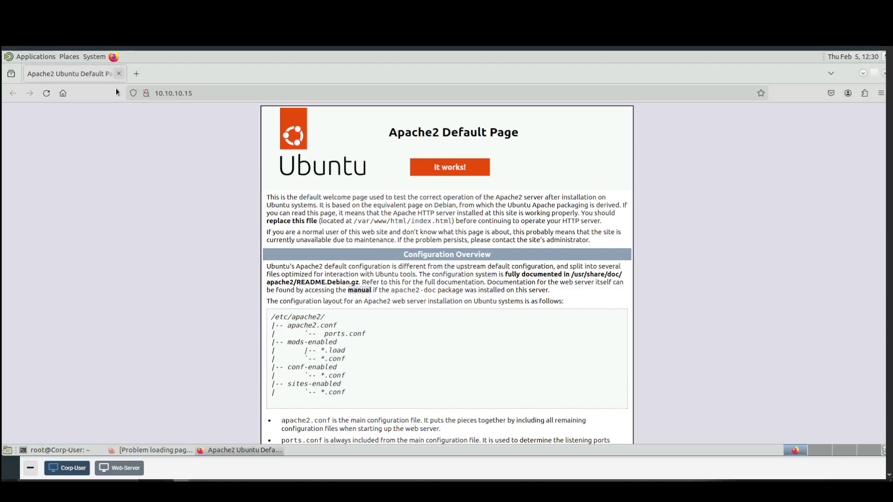
pyautogui.hotkey('ctrl', 'w')
pyautogui.click(139, 449)
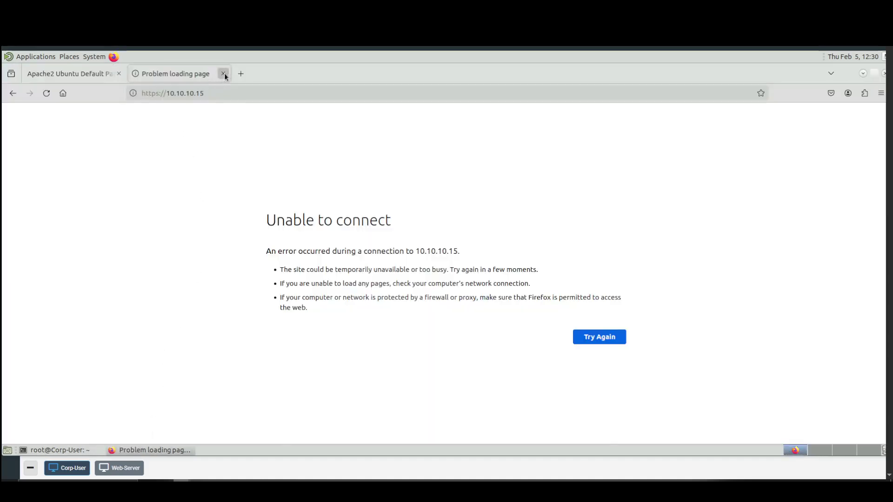
pyautogui.click(223, 73)
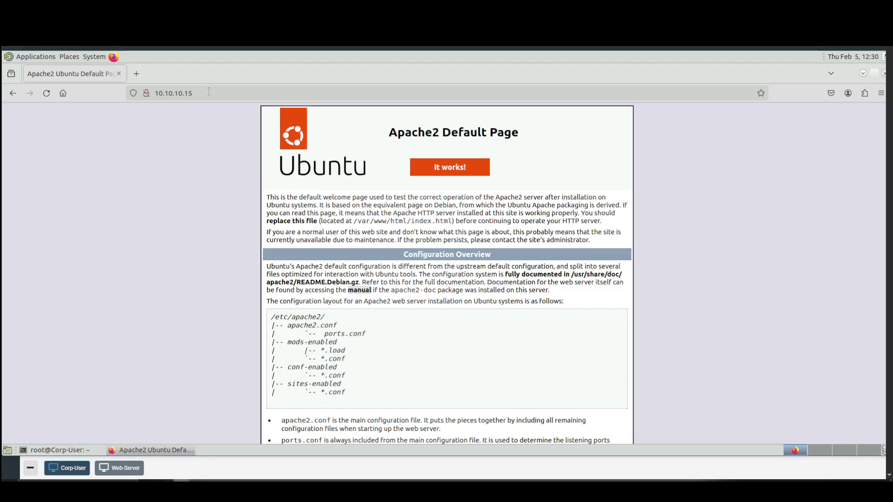
pyautogui.click(136, 74)
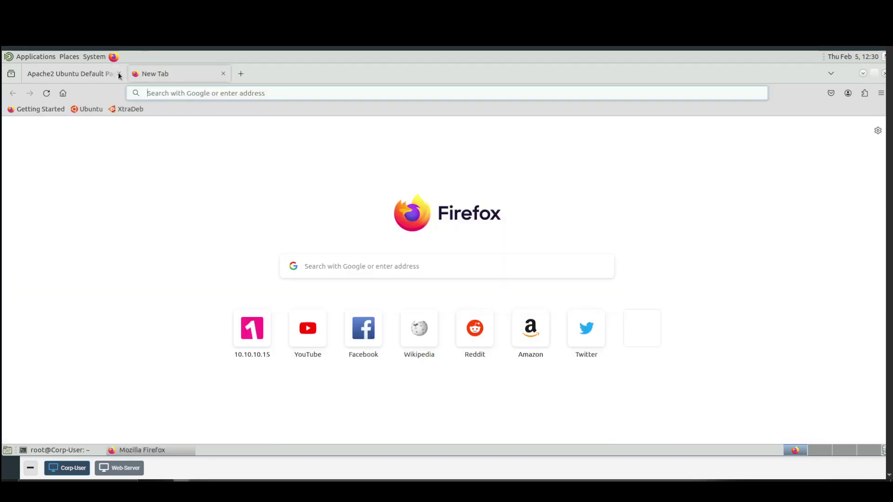
pyautogui.click(118, 73)
pyautogui.click(192, 94)
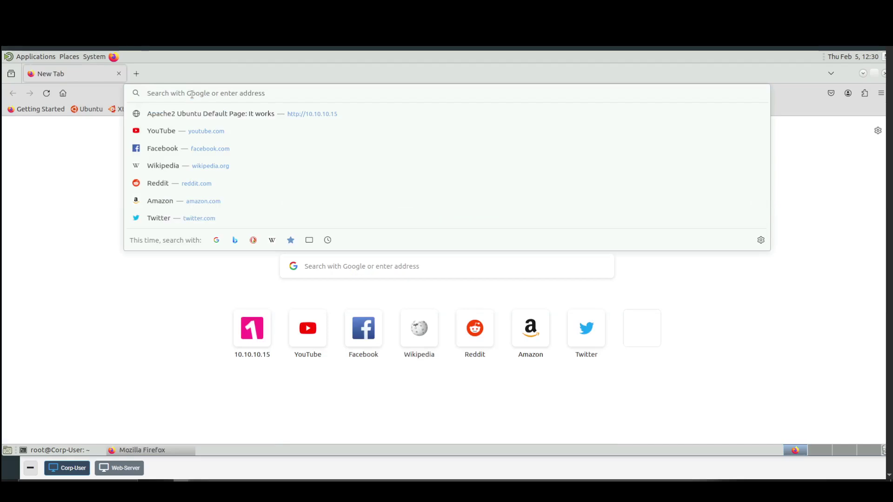
pyautogui.write('http')
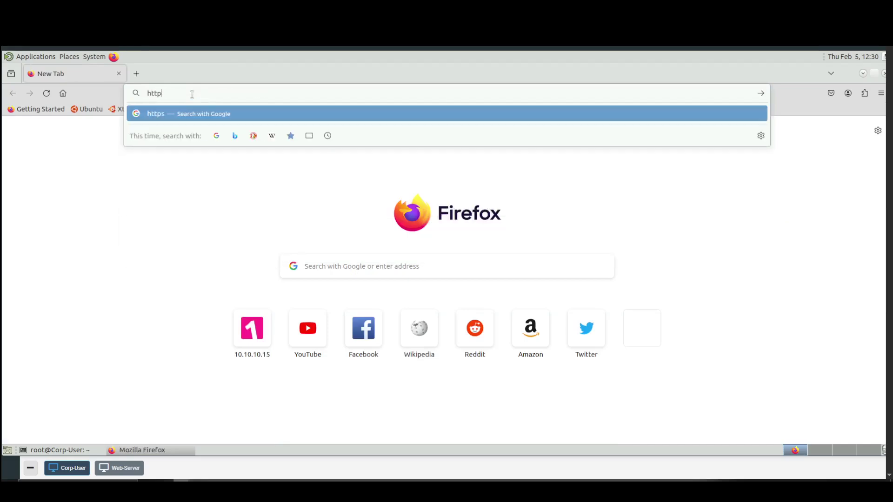
pyautogui.write('://1')
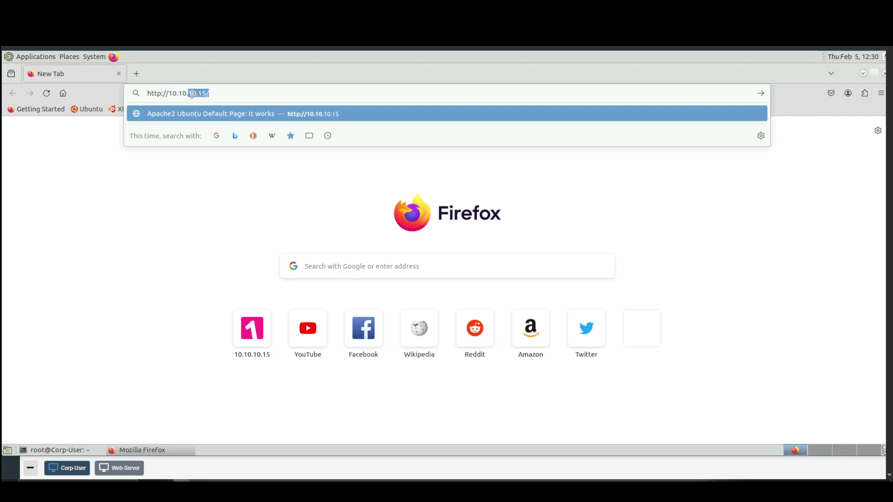
pyautogui.write('0.10.10.15')
pyautogui.press('Return')
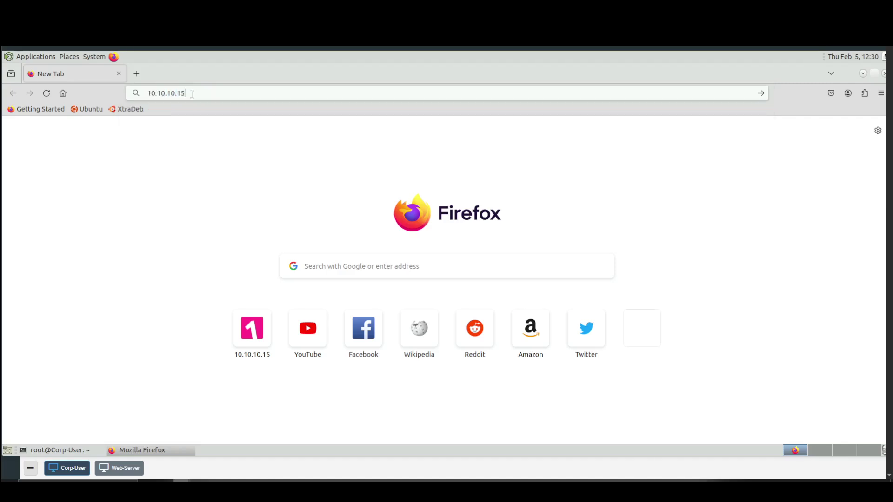
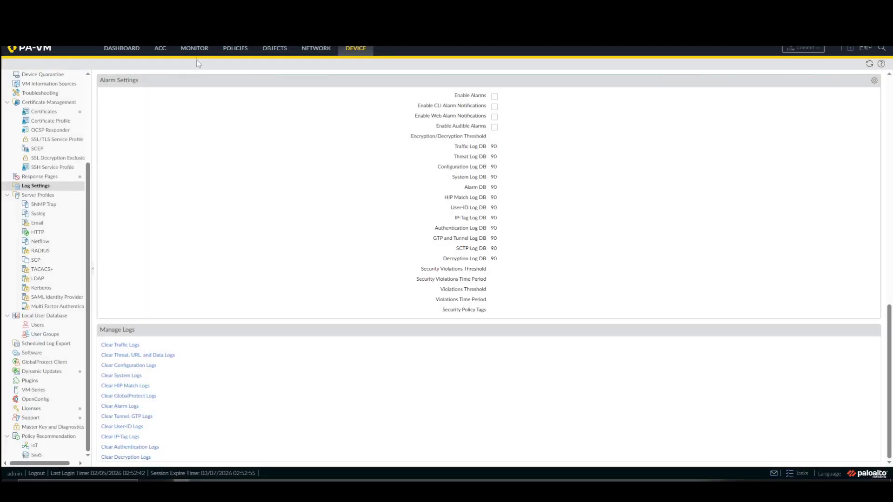
# Switch to the firewall's traffic log and refresh it to look for the web session.
pyautogui.click(195, 49)
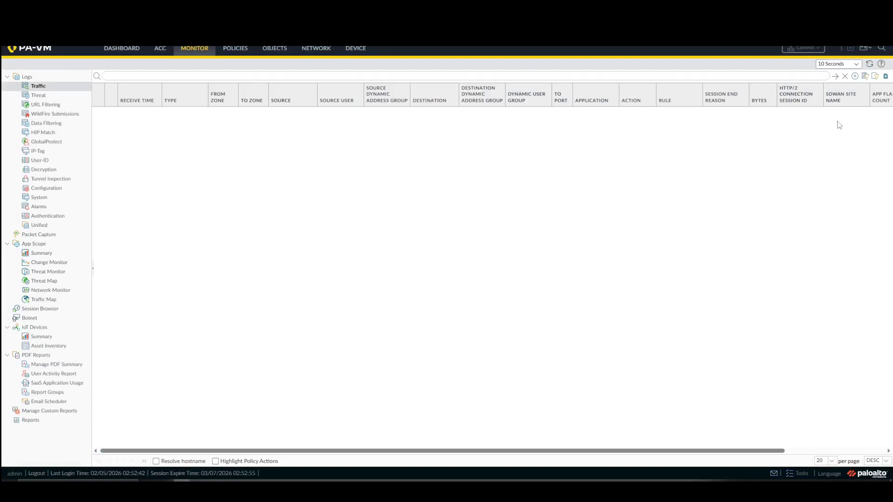
pyautogui.click(869, 63)
pyautogui.click(868, 63)
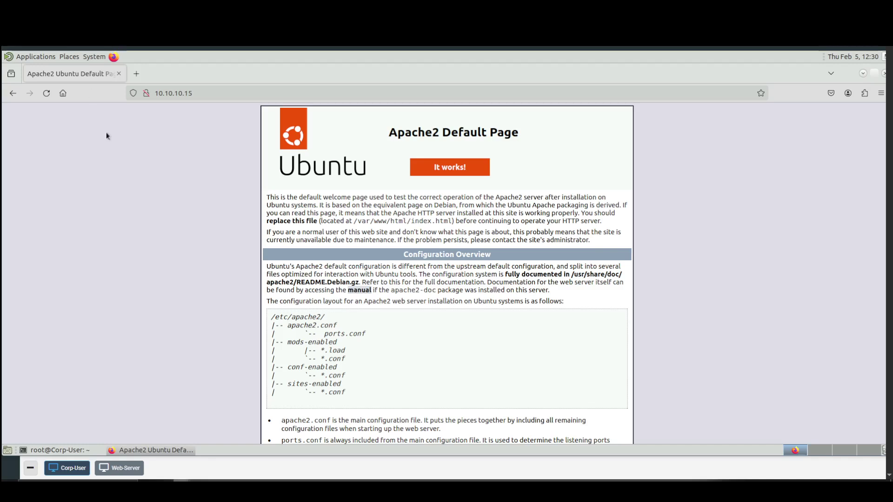
pyautogui.click(137, 73)
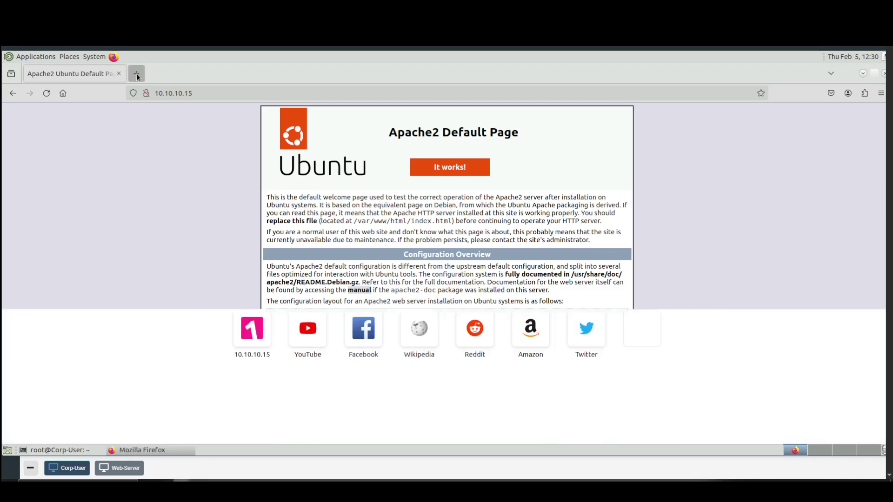
pyautogui.write('h')
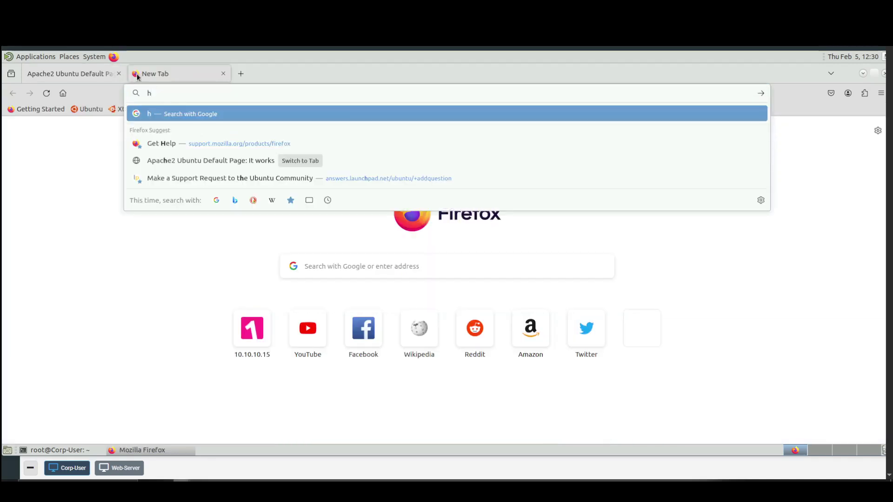
pyautogui.write('ttp:')
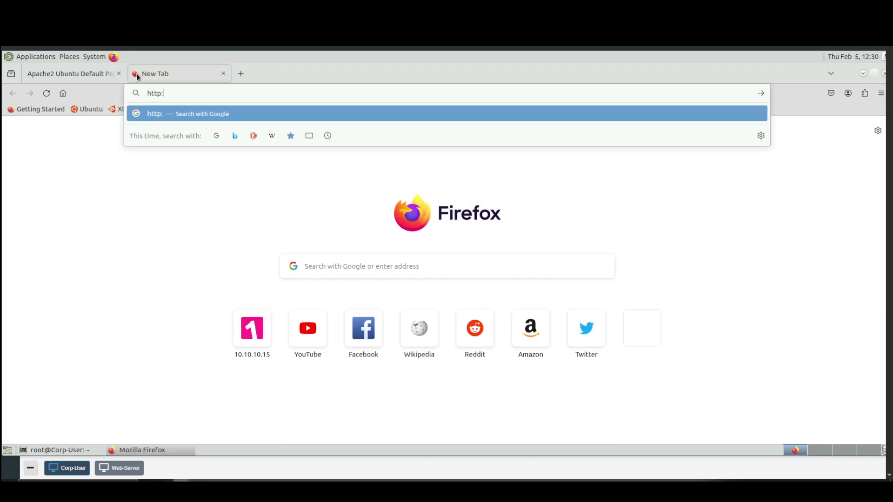
pyautogui.write('//10.10.10.15')
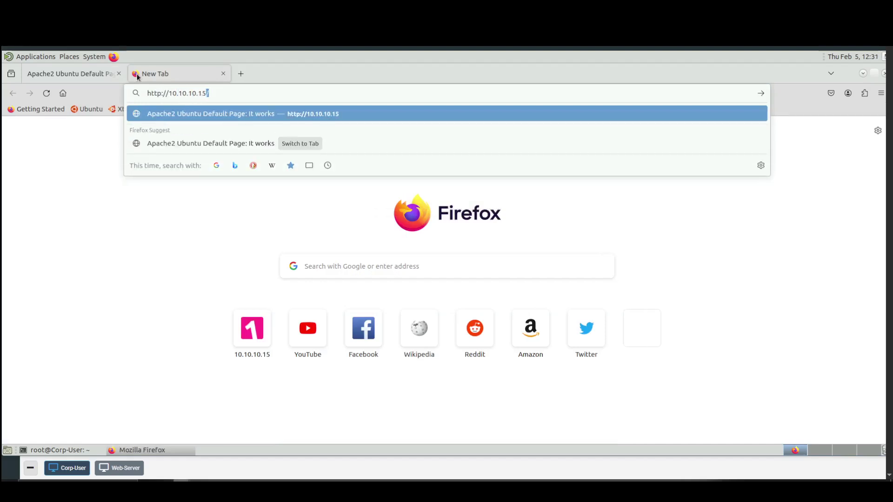
pyautogui.press('Return')
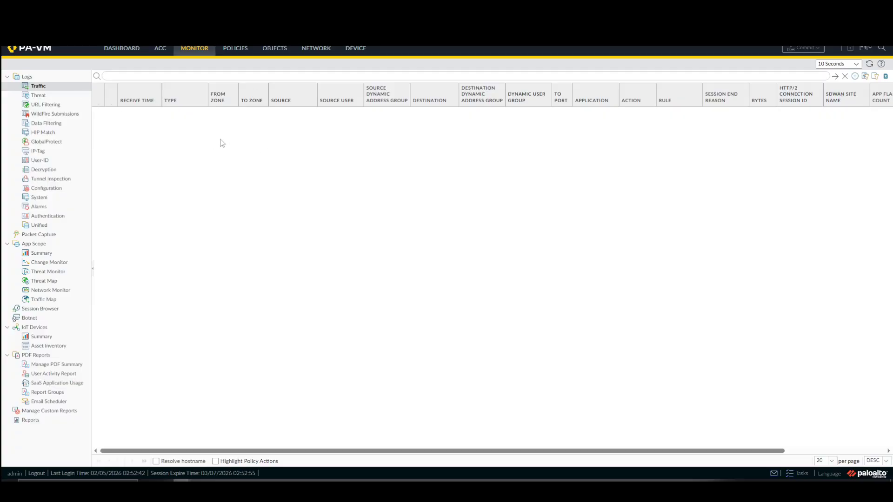
pyautogui.click(869, 64)
# Review the action, logging and general settings of the interzone-default security rule and accept the dialog without edits.
pyautogui.click(236, 52)
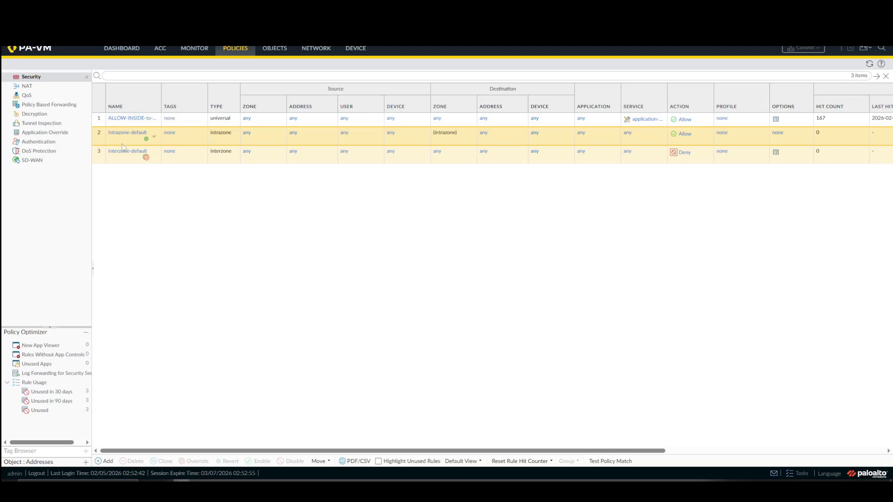
pyautogui.click(128, 151)
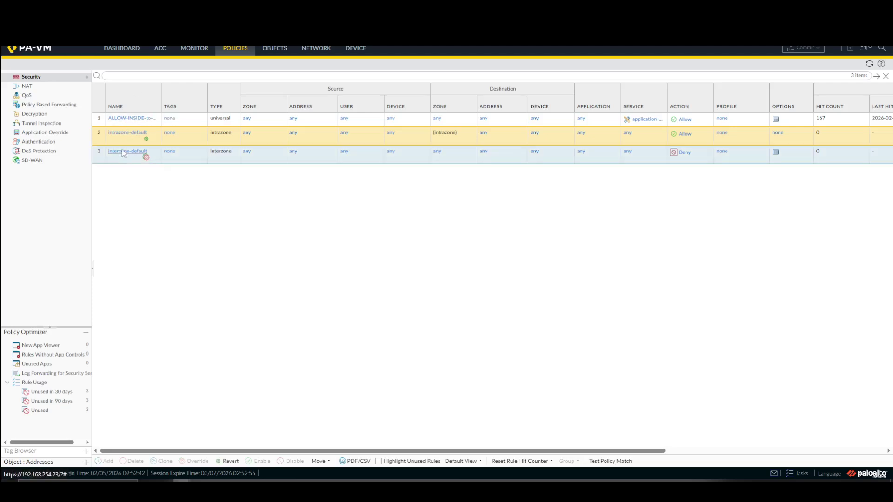
pyautogui.click(250, 195)
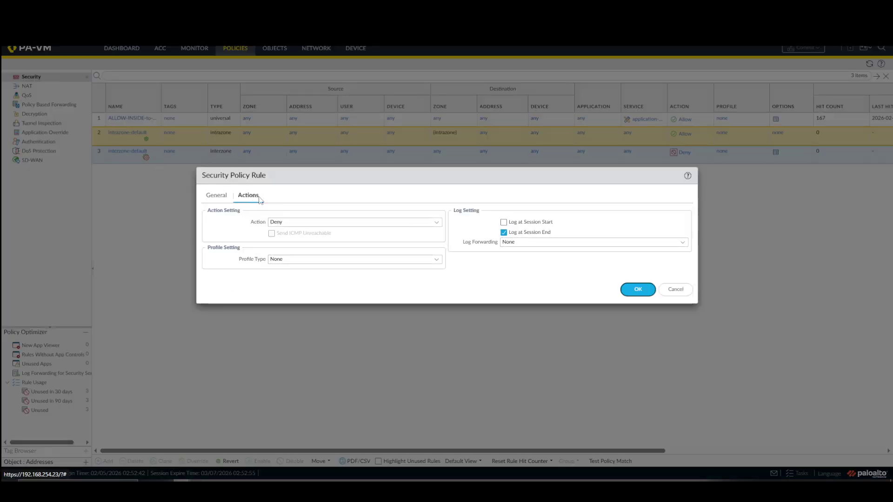
pyautogui.click(224, 196)
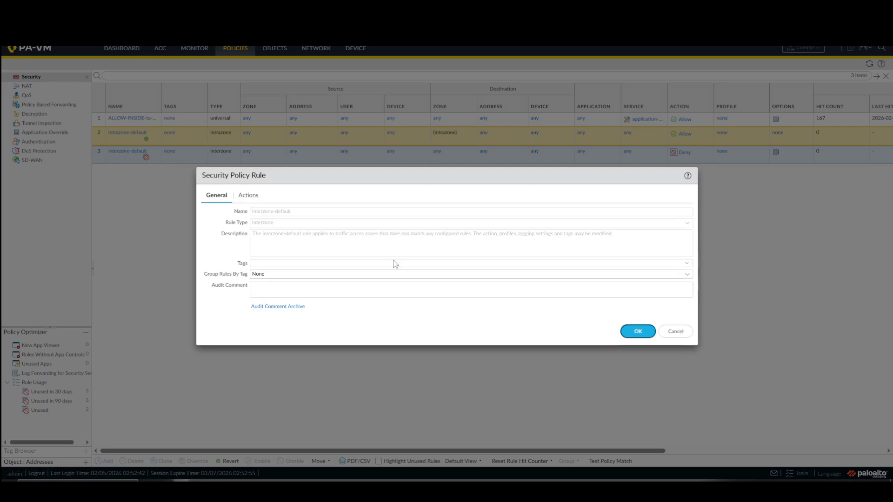
pyautogui.click(636, 335)
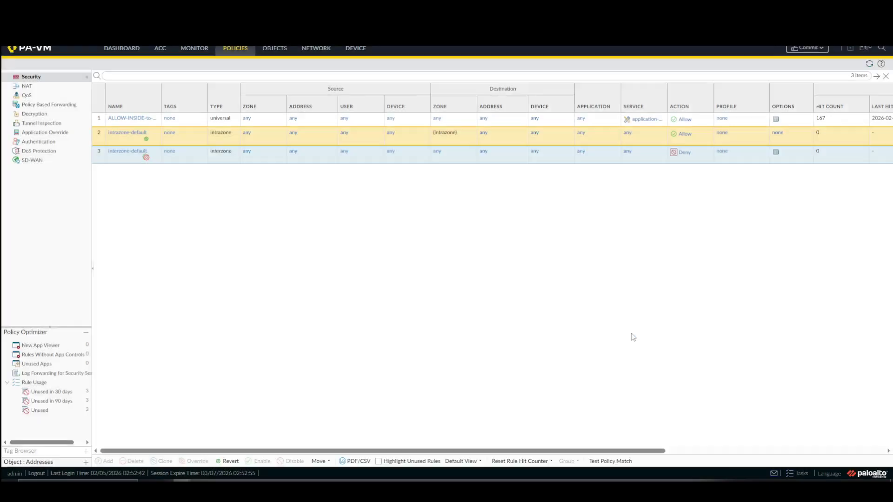
# Return to the firewall's monitoring area and open the Session Browser to check for active sessions.
pyautogui.click(194, 51)
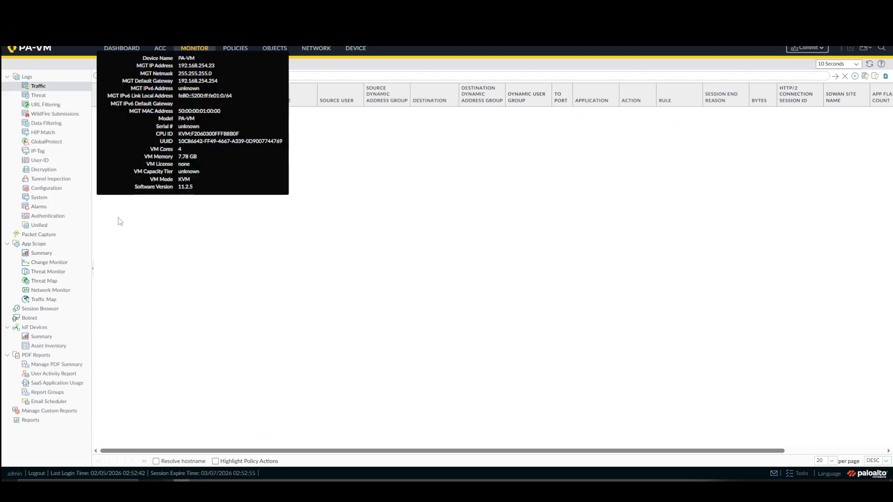
pyautogui.click(53, 308)
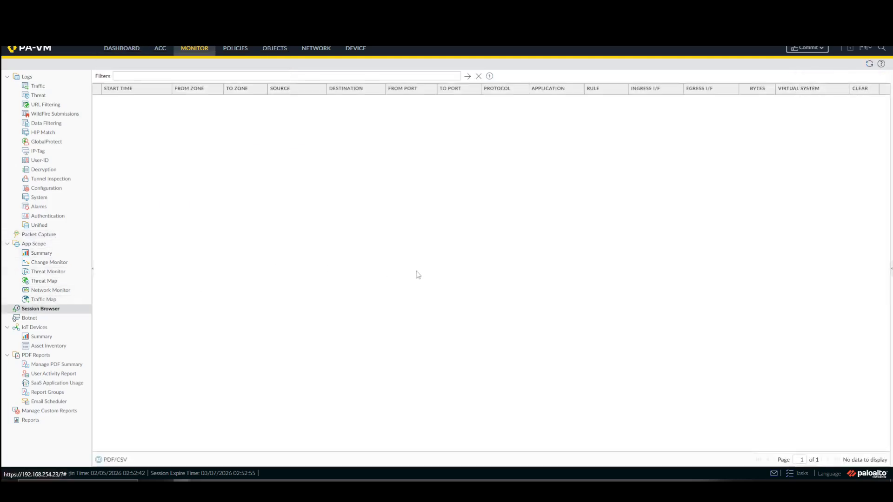
# Refresh the Session Browser, switch to the Web-Server console, and ping 10.10.10.11 briefly before stopping it.
pyautogui.click(868, 70)
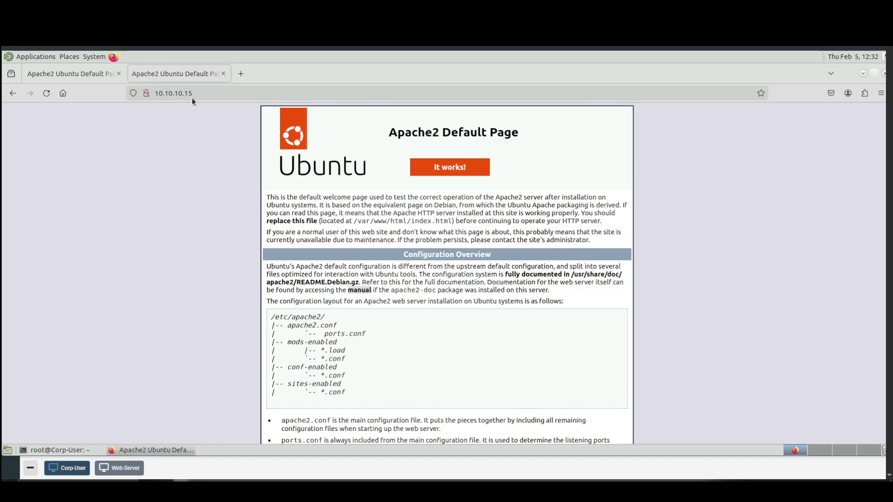
pyautogui.click(119, 468)
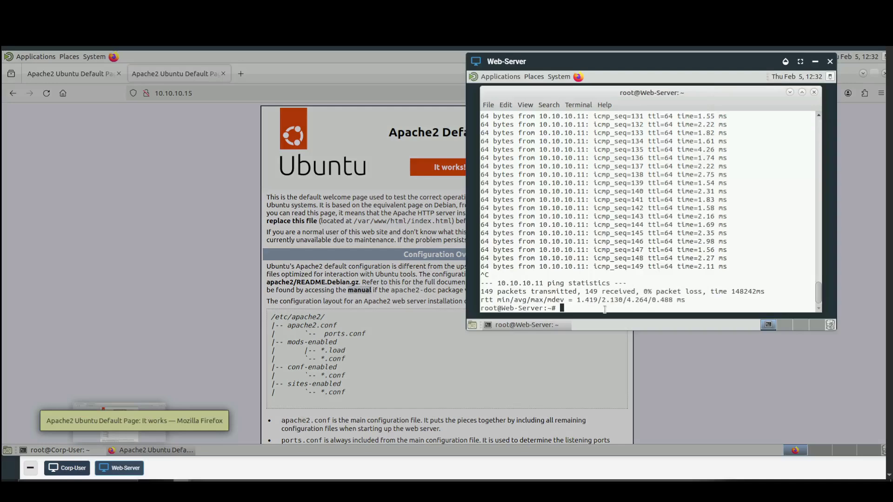
pyautogui.write('ping')
pyautogui.press('BackSpace')
pyautogui.press('BackSpace')
pyautogui.press('BackSpace')
pyautogui.press('BackSpace')
pyautogui.press('Up')
pyautogui.press('Return')
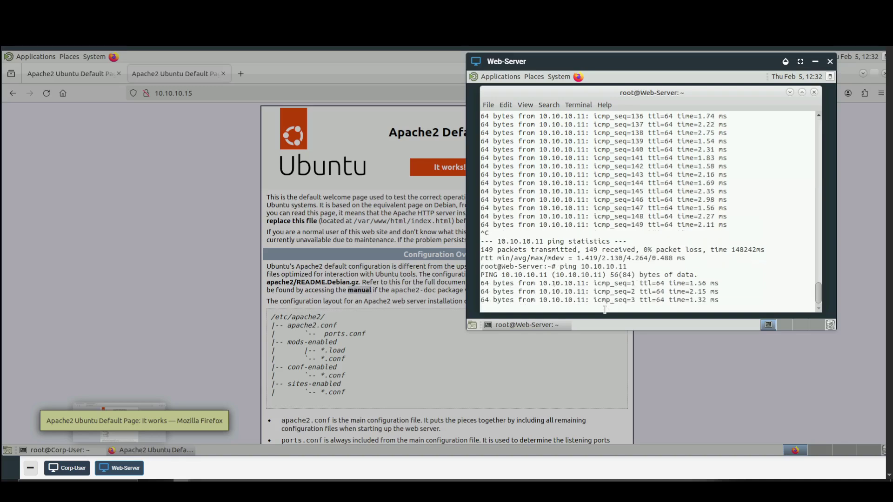
pyautogui.hotkey('ctrl', 'c')
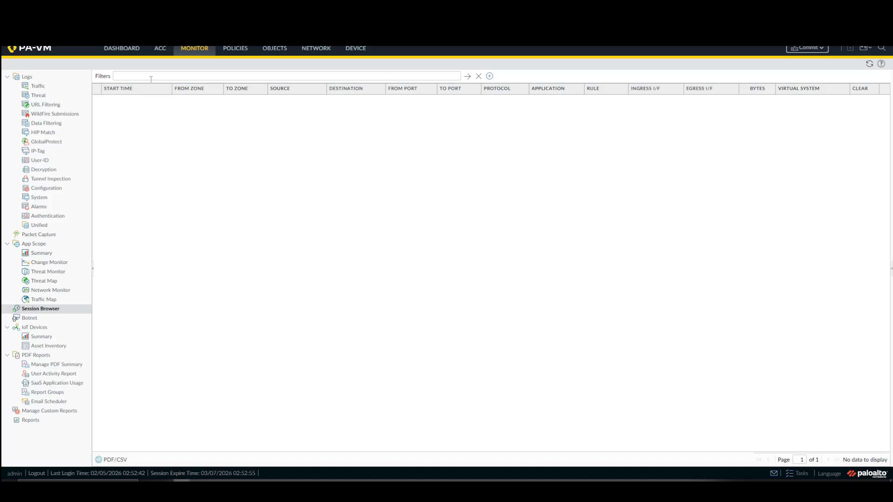
# Check the firewall's traffic log for the ping, looking over the security policies, log settings and Ethernet interfaces in between.
pyautogui.click(60, 87)
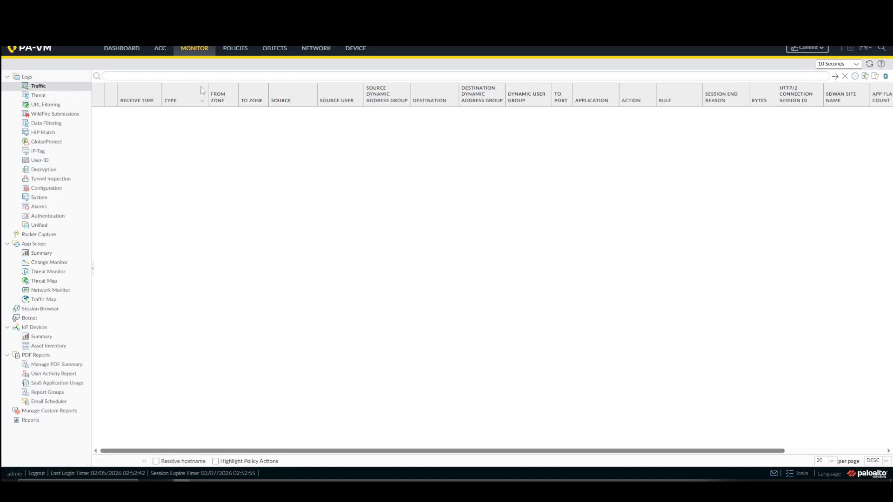
pyautogui.click(236, 50)
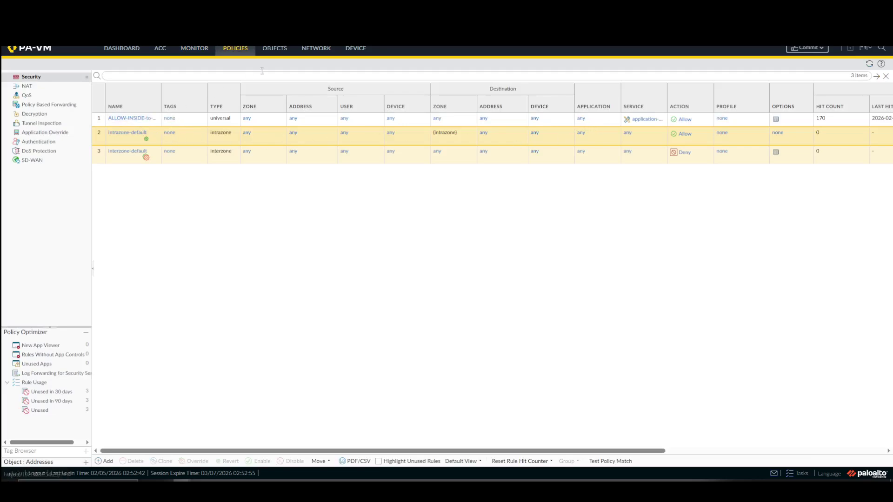
pyautogui.click(361, 52)
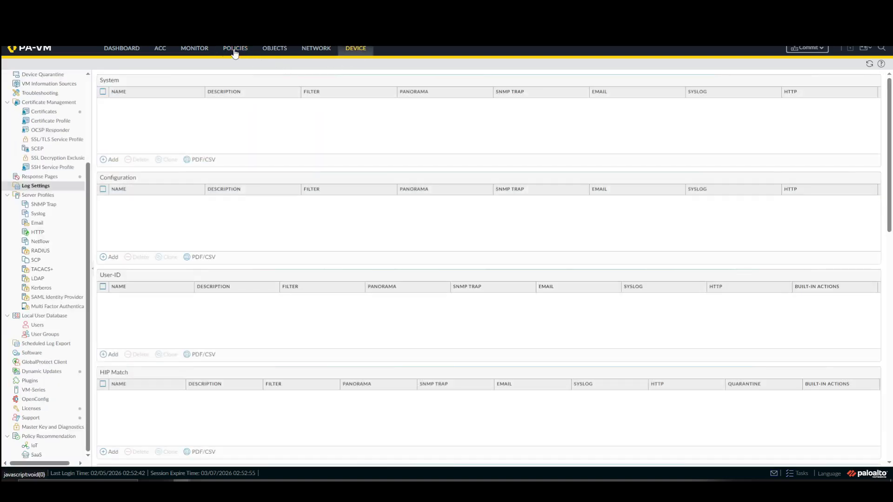
pyautogui.click(310, 52)
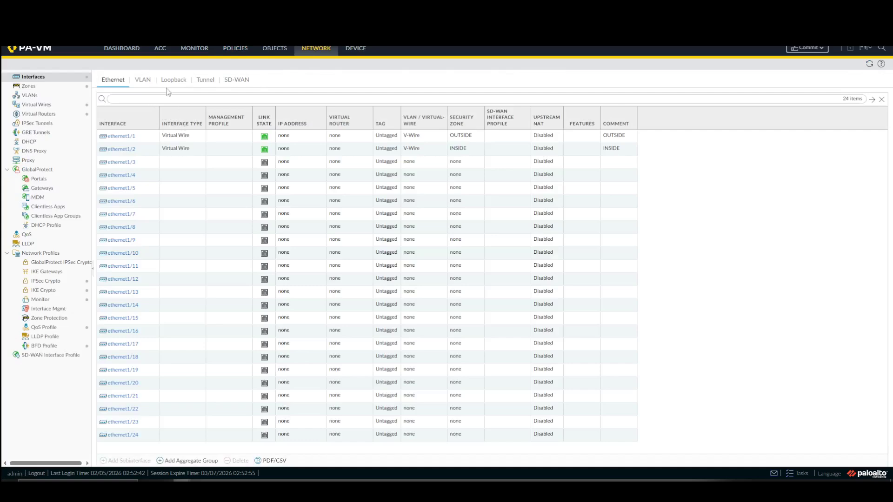
pyautogui.click(185, 51)
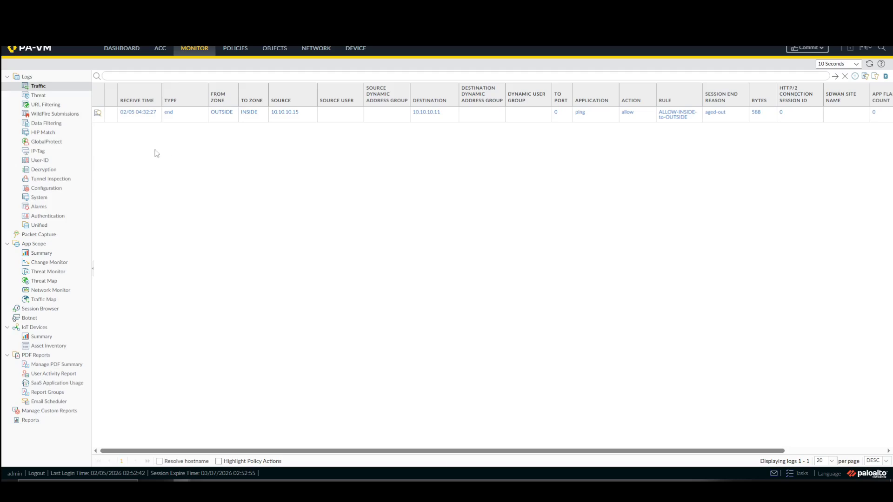
# Review the action and log settings of the read-only intrazone-default security rule and close it without edits.
pyautogui.click(234, 52)
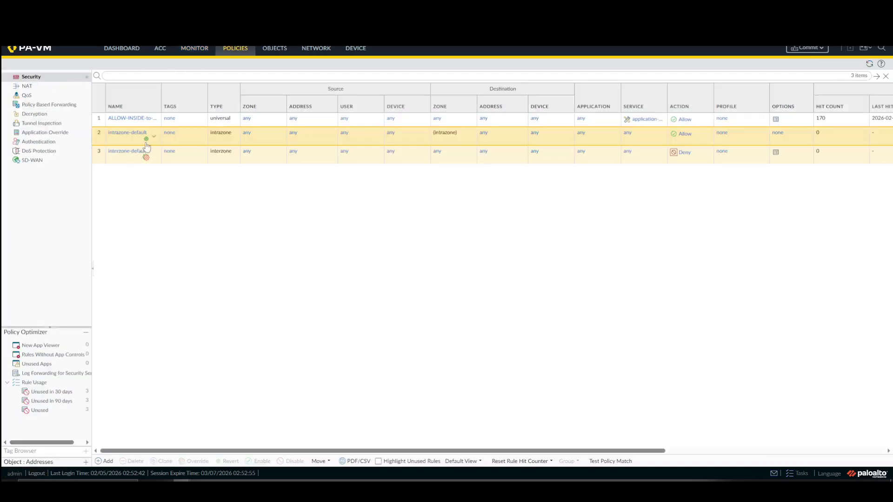
pyautogui.rightClick(148, 139)
pyautogui.click(293, 248)
pyautogui.click(145, 138)
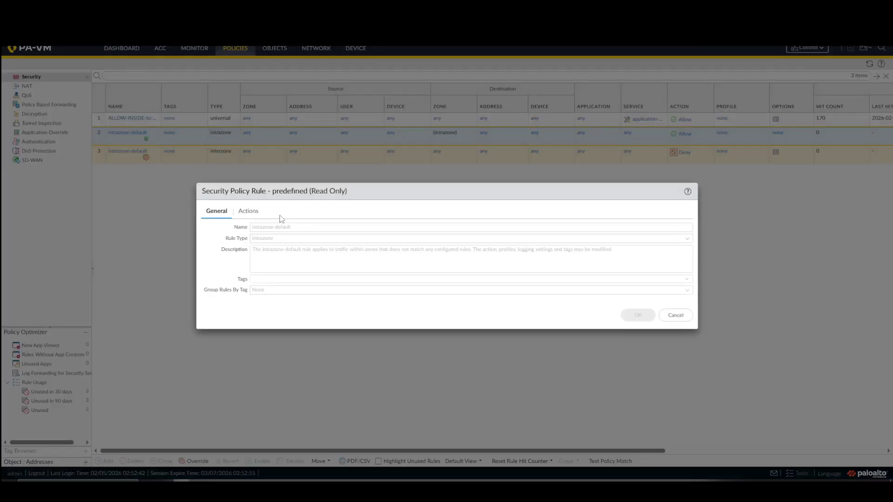
pyautogui.click(248, 212)
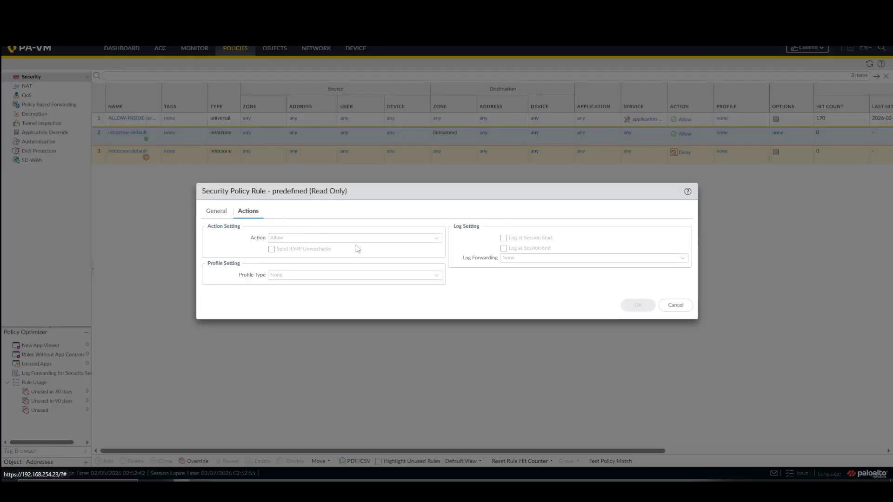
pyautogui.click(675, 306)
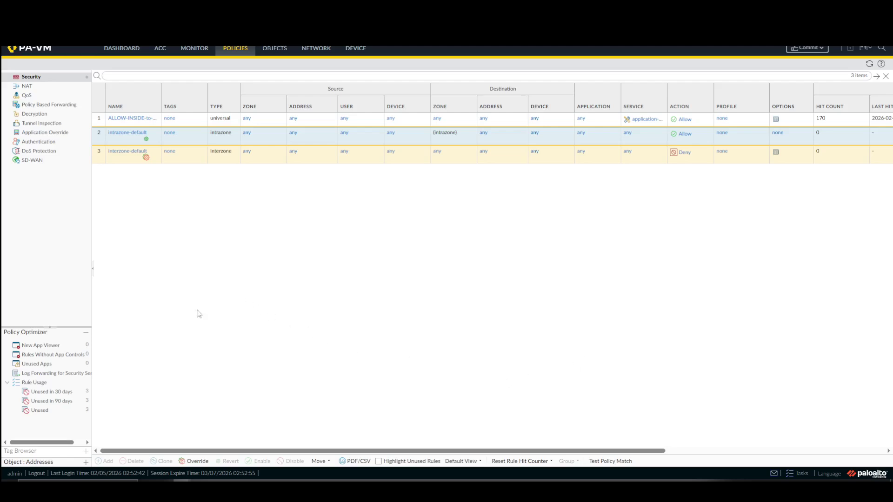
# Override the intrazone-default security rule and enable Log at Session End for it.
pyautogui.click(195, 461)
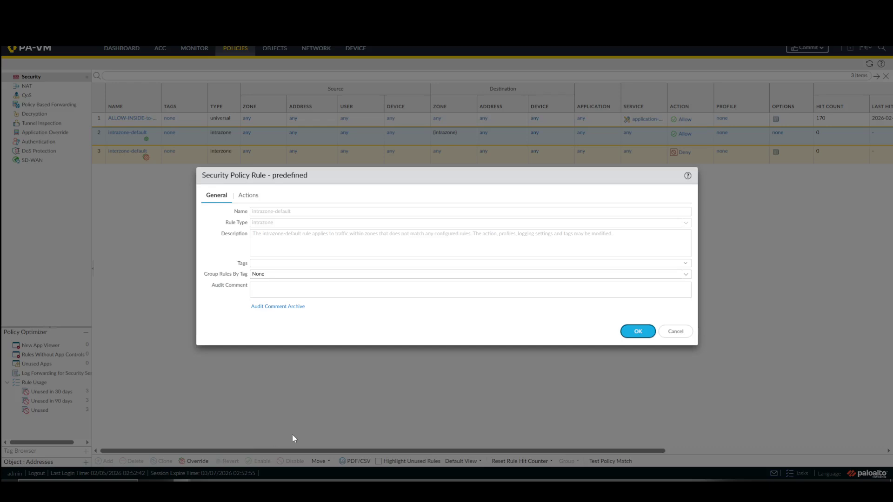
pyautogui.click(249, 196)
pyautogui.click(503, 232)
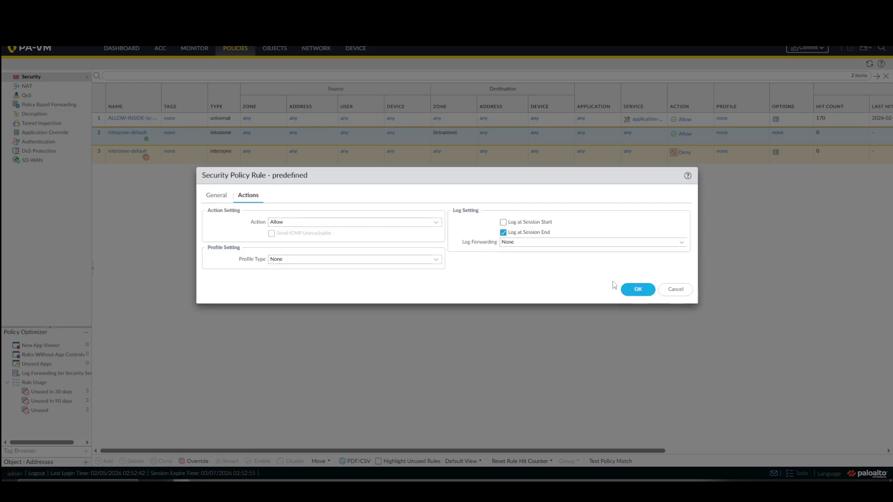
pyautogui.click(635, 289)
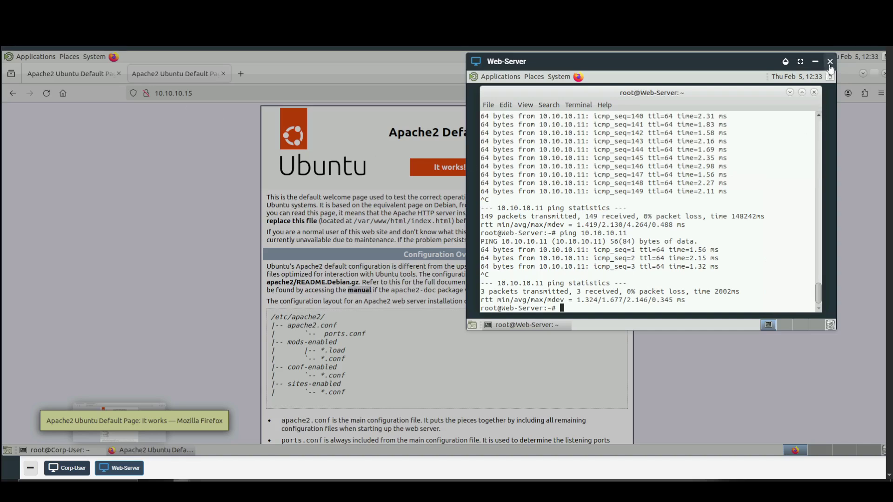
# Close the Web-Server console, and the Firefox and terminal windows on Corp-User.
pyautogui.click(830, 62)
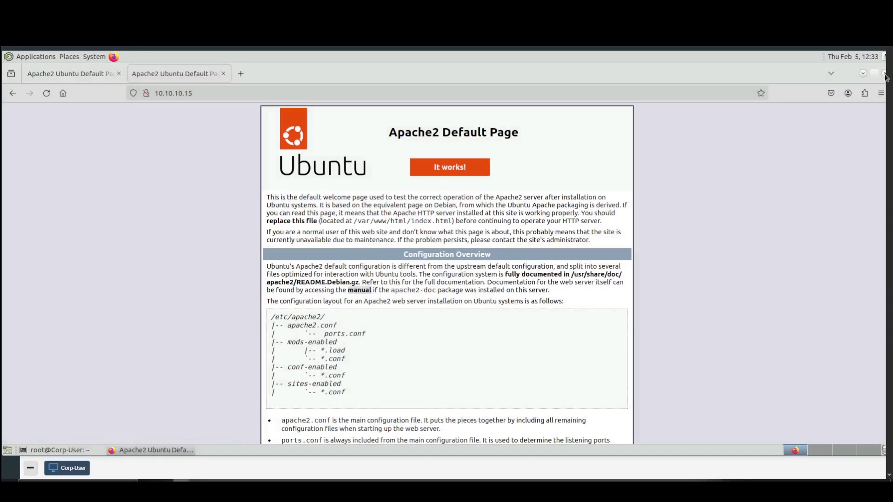
pyautogui.click(884, 76)
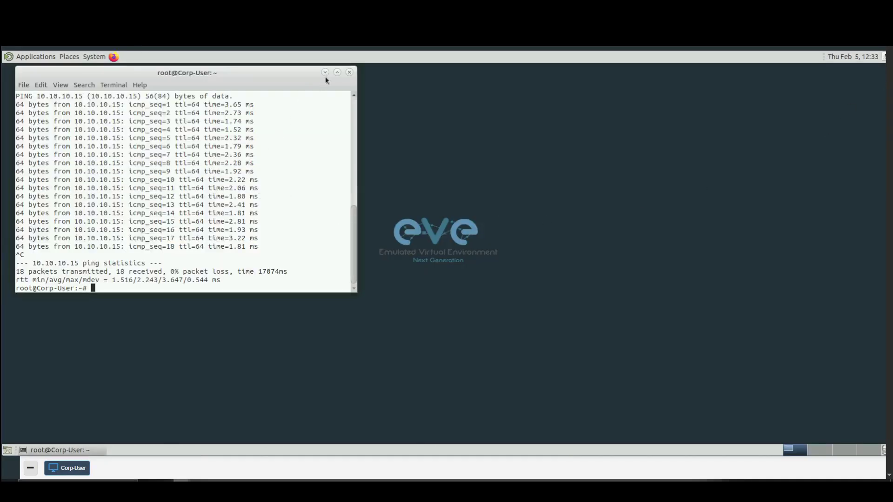
pyautogui.click(350, 73)
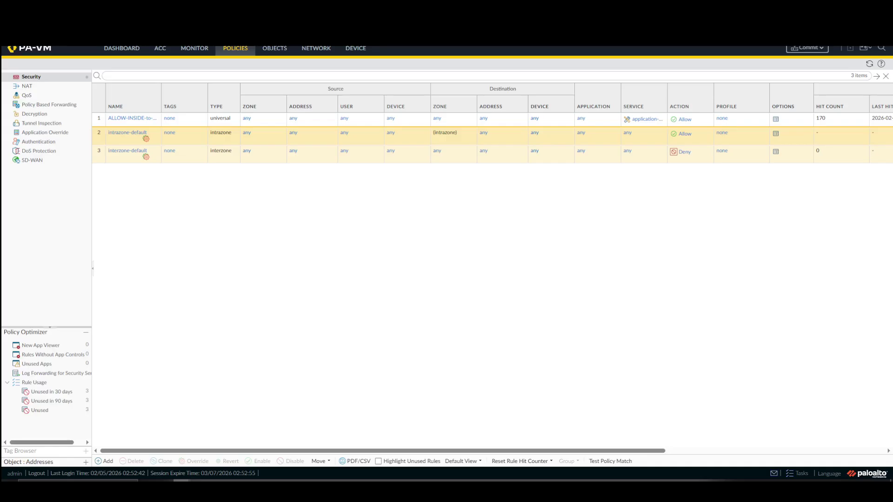
# Commit all changes on the firewall and check the commit job's progress in Task Manager.
pyautogui.click(808, 48)
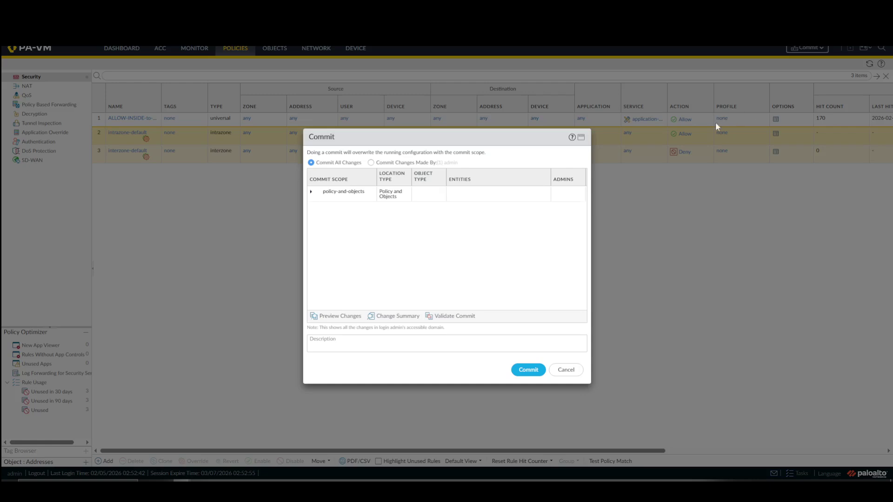
pyautogui.click(528, 369)
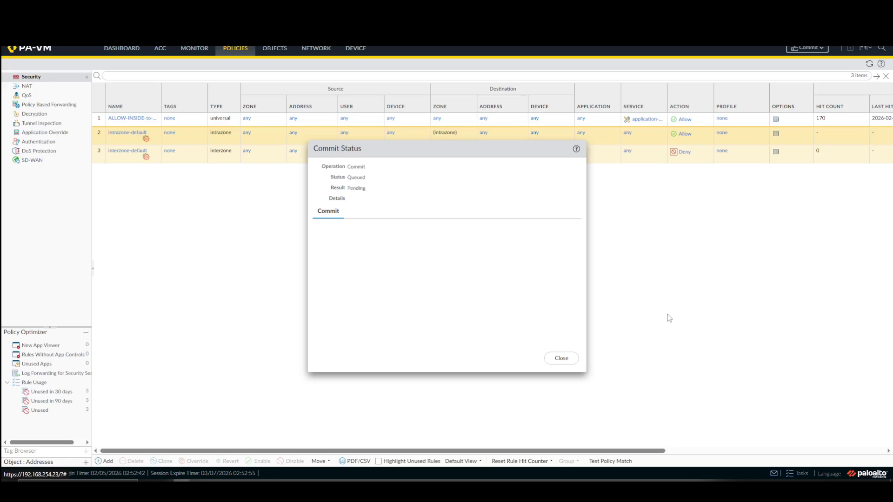
pyautogui.click(567, 358)
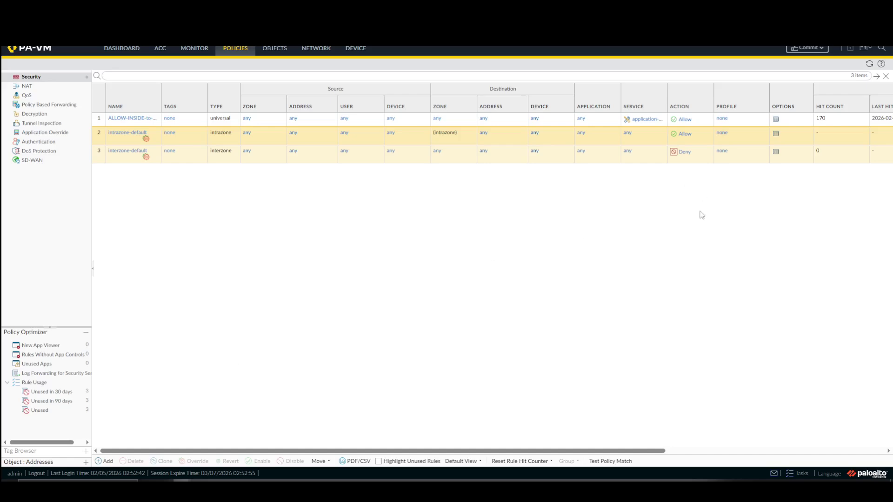
pyautogui.click(790, 474)
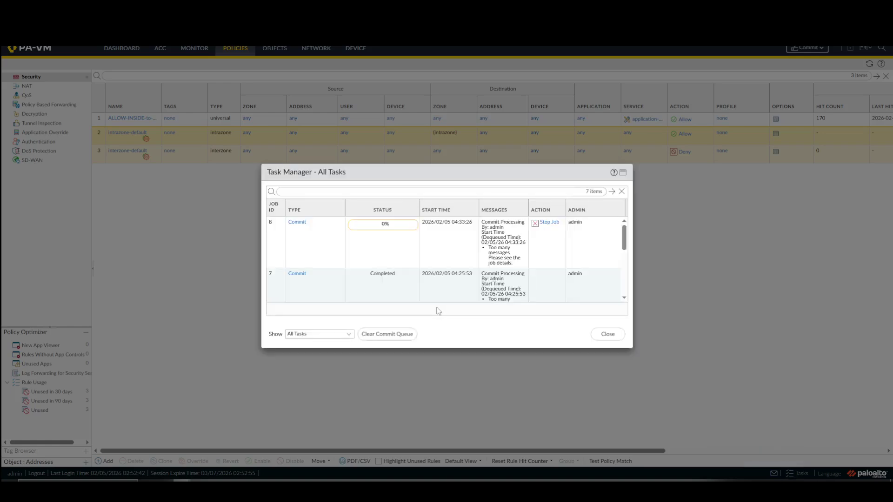
pyautogui.click(600, 335)
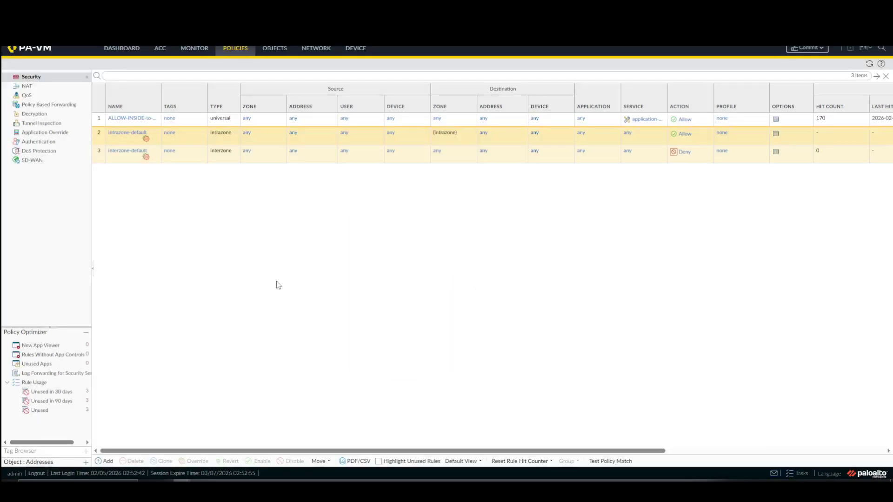
pyautogui.moveTo(33, 48)
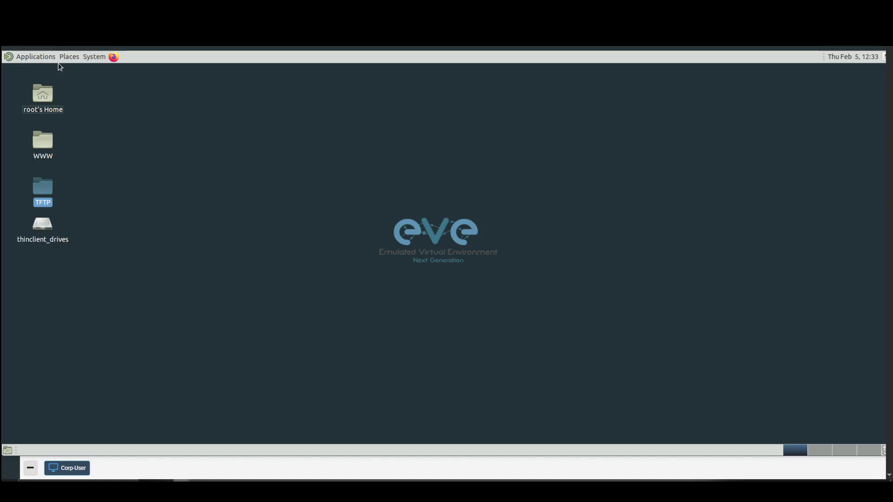
pyautogui.click(103, 157)
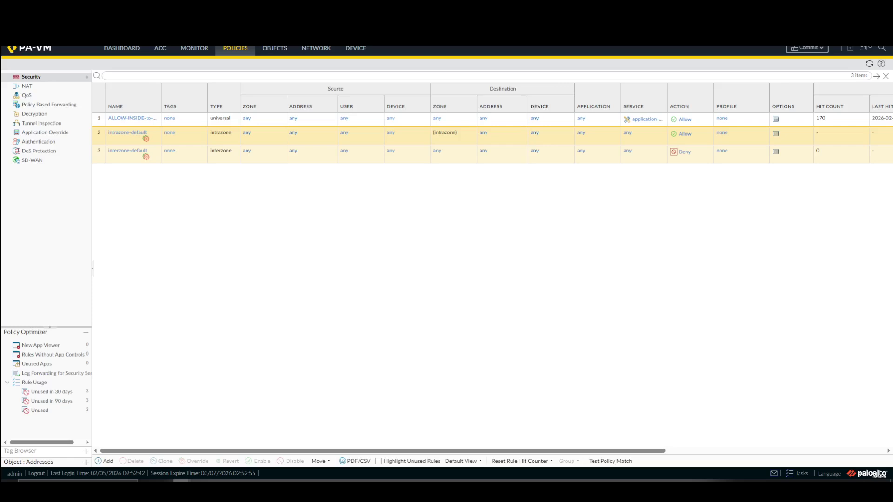
pyautogui.click(793, 477)
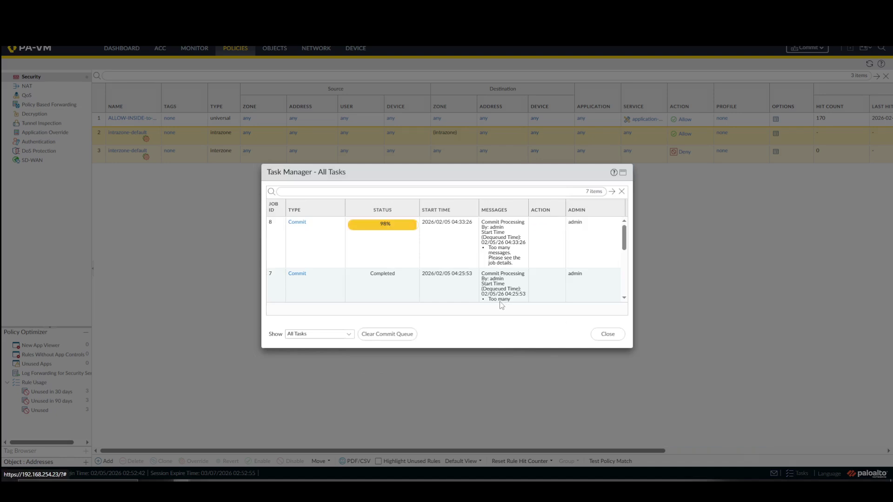
pyautogui.click(603, 334)
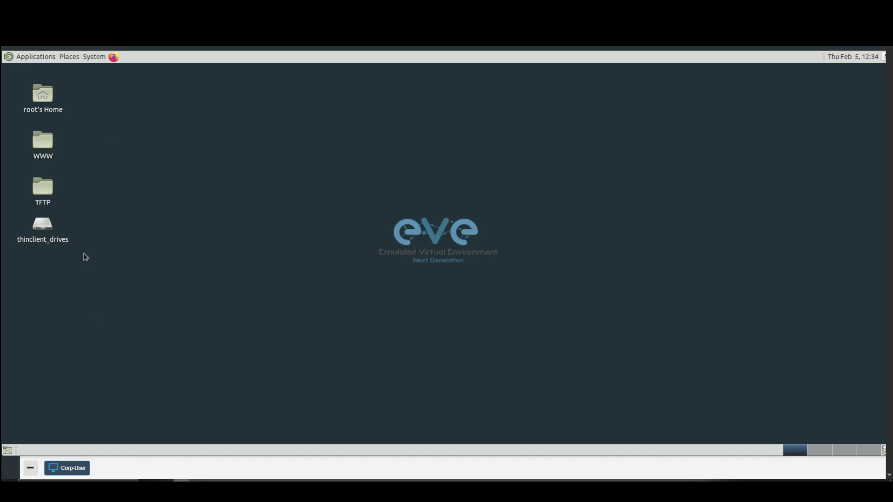
pyautogui.click(113, 57)
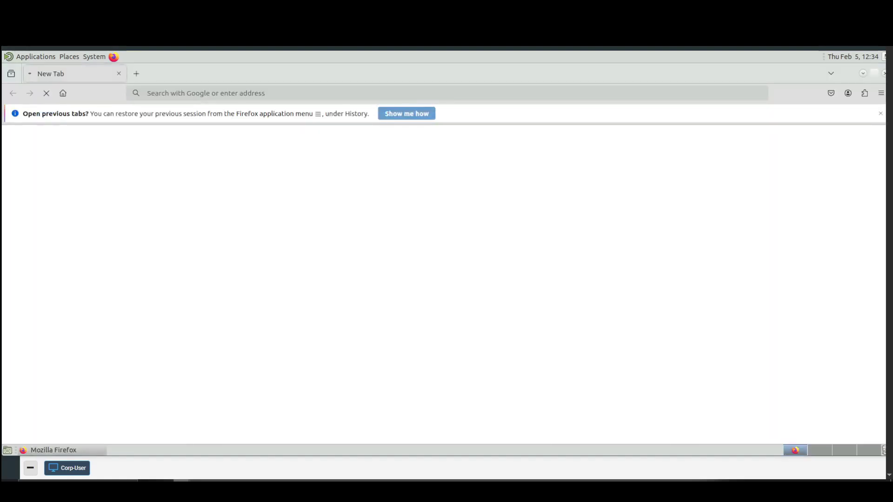
pyautogui.click(880, 114)
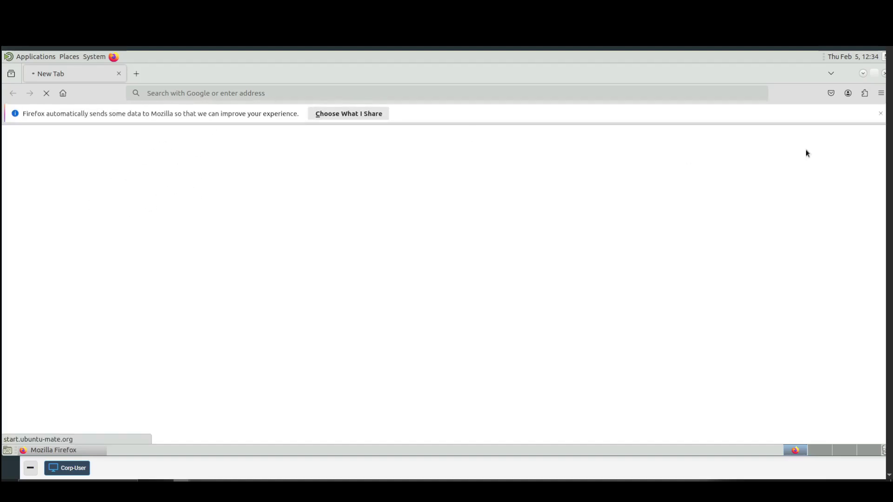
pyautogui.click(878, 115)
pyautogui.click(268, 93)
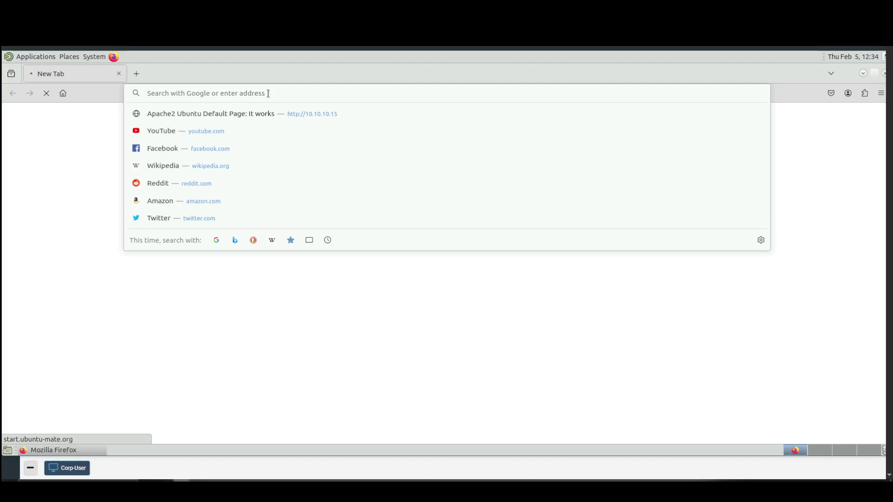
pyautogui.write('http')
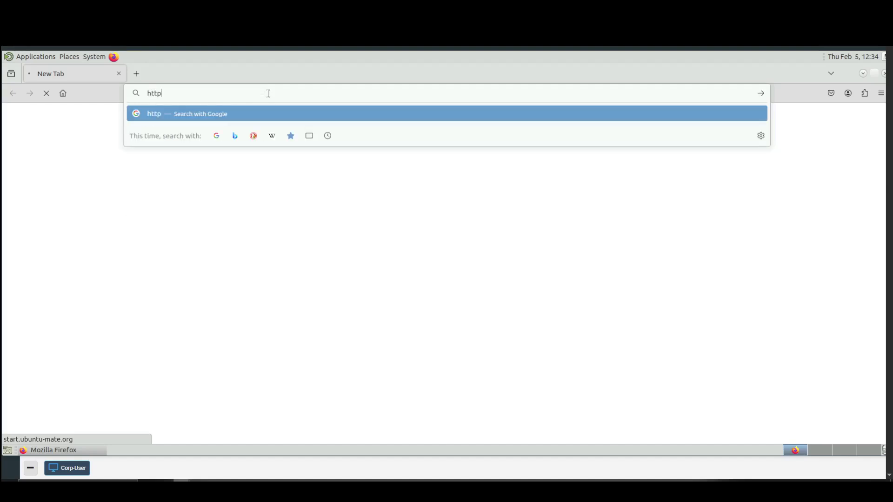
pyautogui.write('://10.10.10.1')
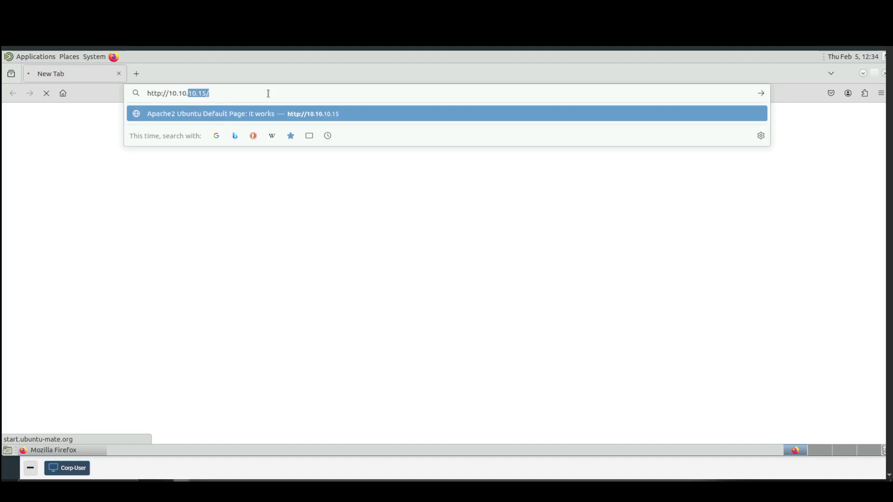
pyautogui.write('5')
pyautogui.press('Return')
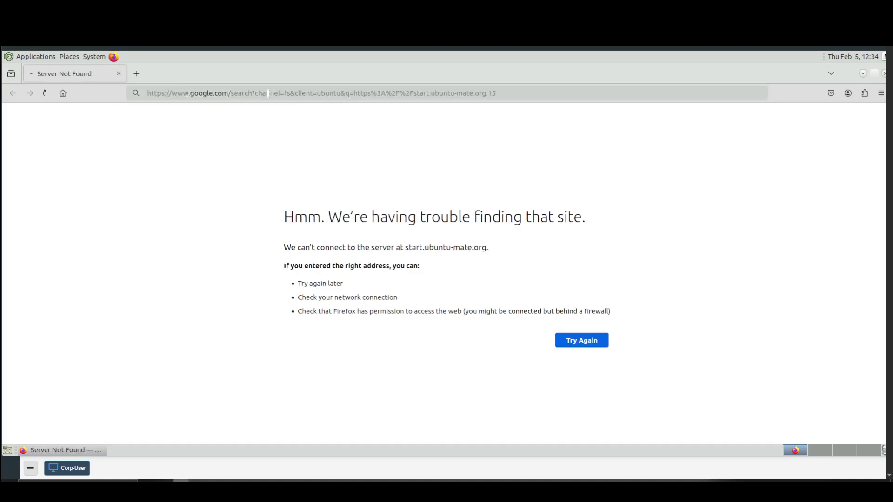
pyautogui.click(231, 95)
pyautogui.write('http')
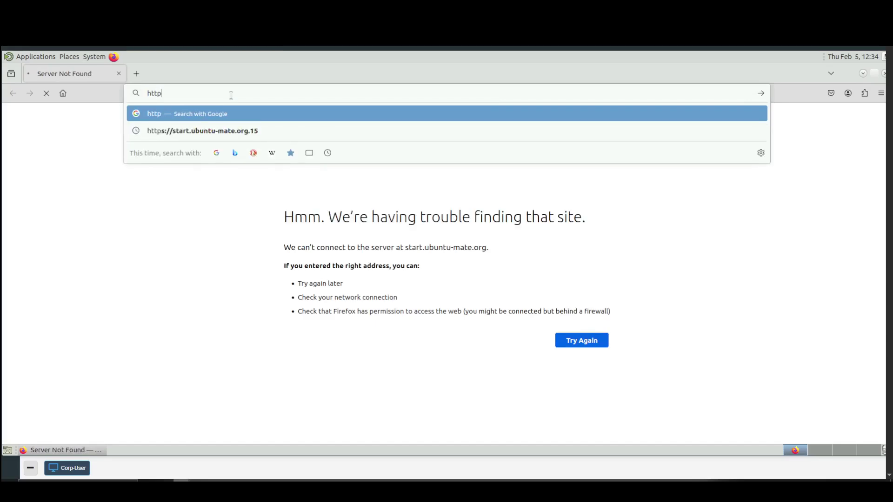
pyautogui.write(':')
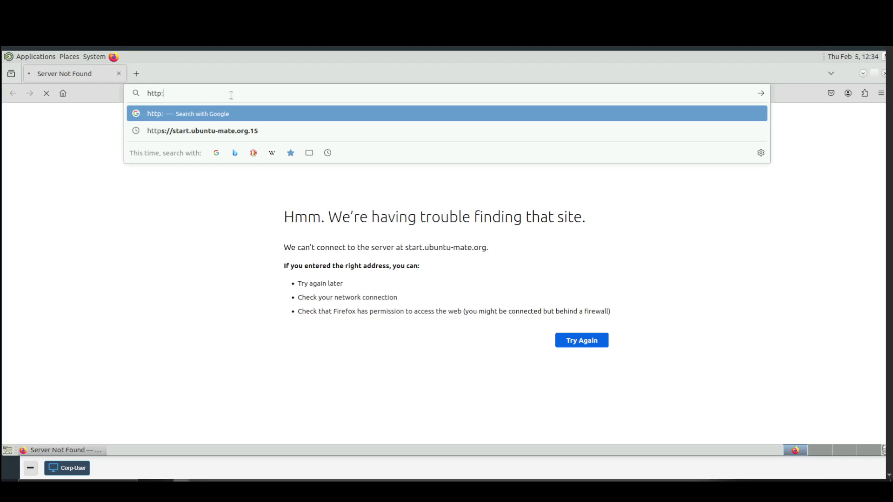
pyautogui.write('//')
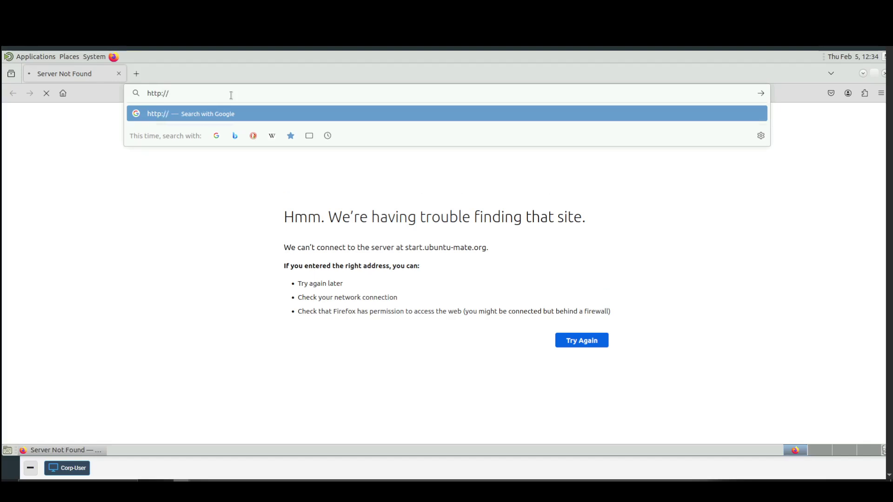
pyautogui.write('10.10.1')
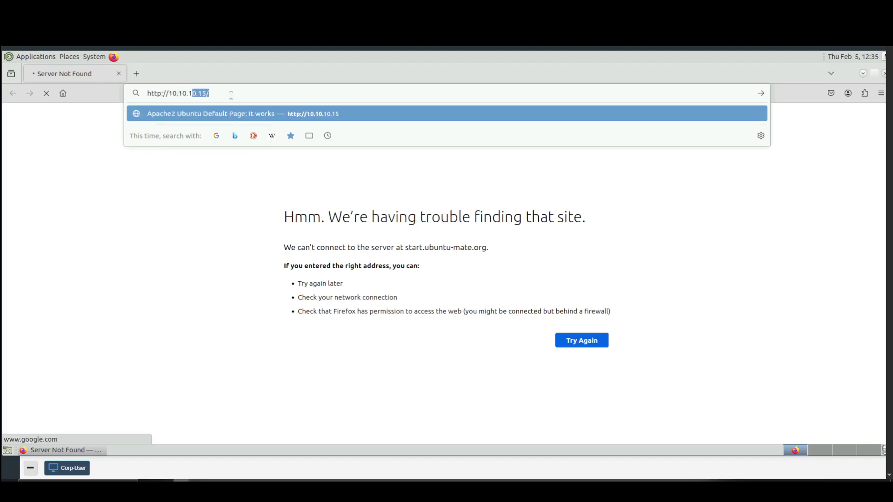
pyautogui.write('0.15')
pyautogui.press('Return')
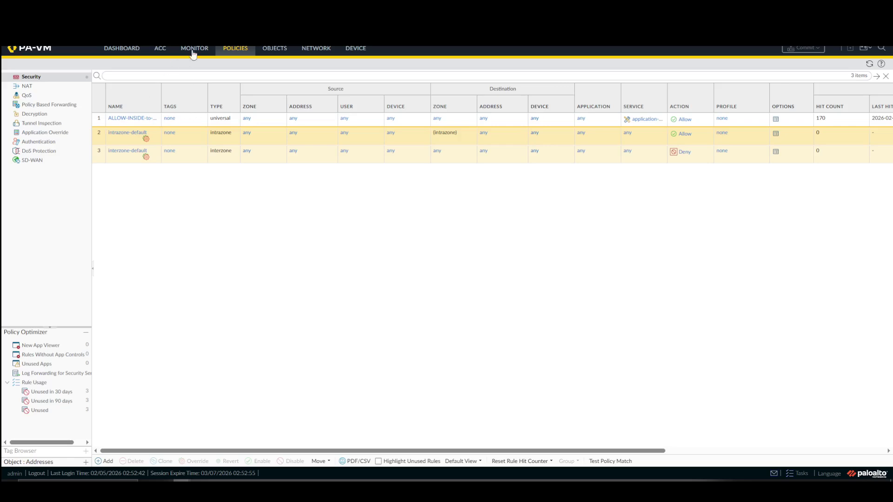
# Check the traffic logs on the firewall, and briefly open the Web-Server console in EVE before minimizing it.
pyautogui.click(191, 50)
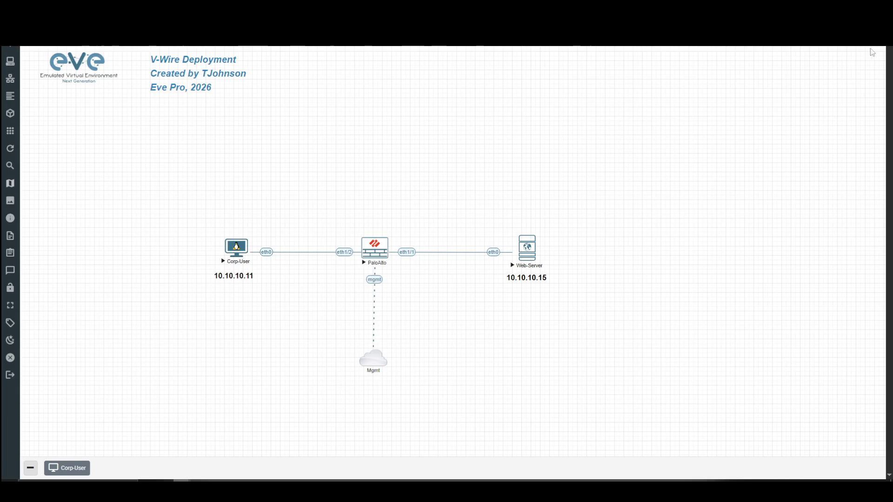
pyautogui.click(533, 253)
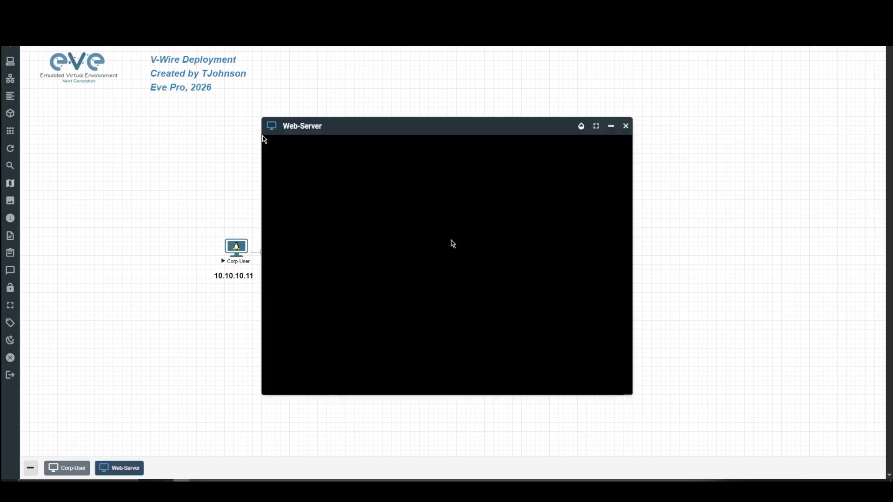
pyautogui.click(611, 126)
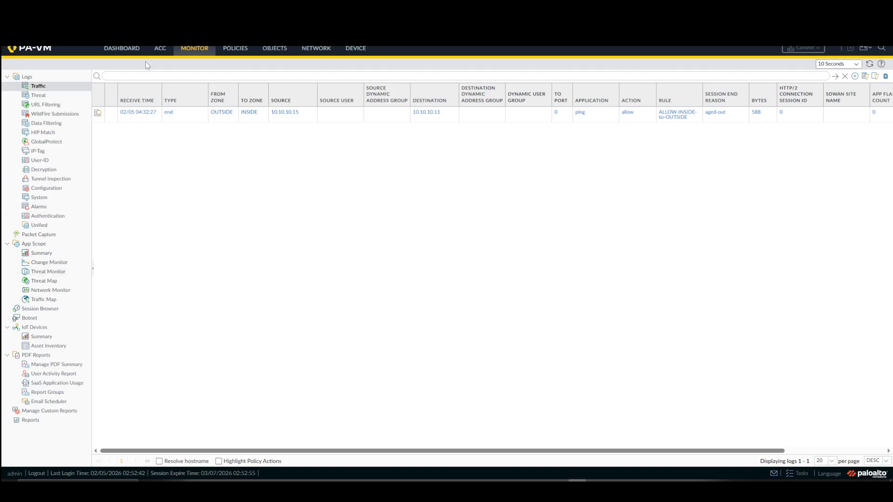
# Open the Ethernet interfaces list in the firewall's network configuration.
pyautogui.click(314, 50)
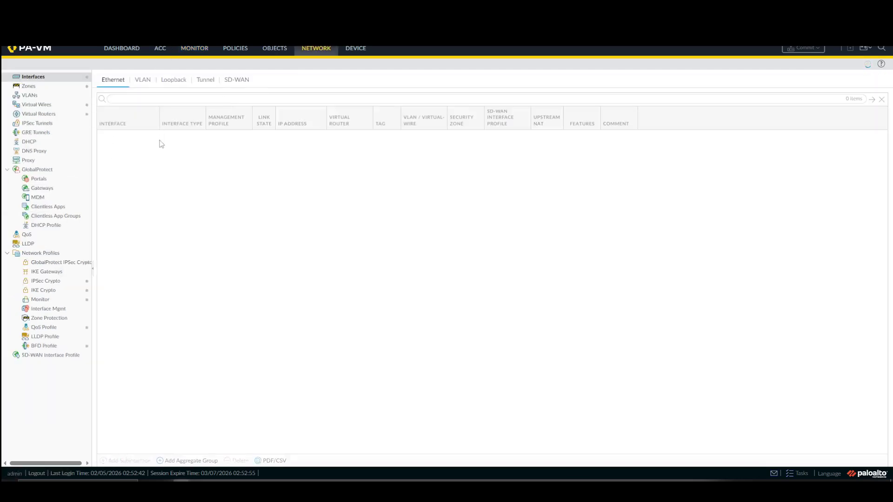